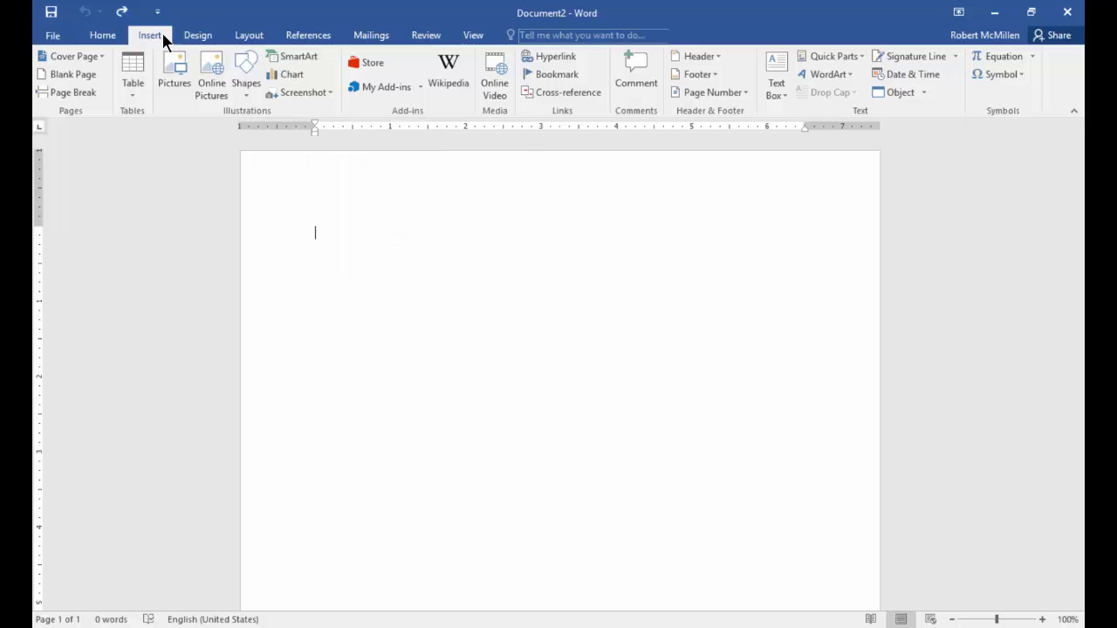
# Step: Open the SmartArt graphic chooser and preview the Picture Accent List, Horizontal Picture List and Tab List layouts in the List category
pyautogui.click(294, 56)
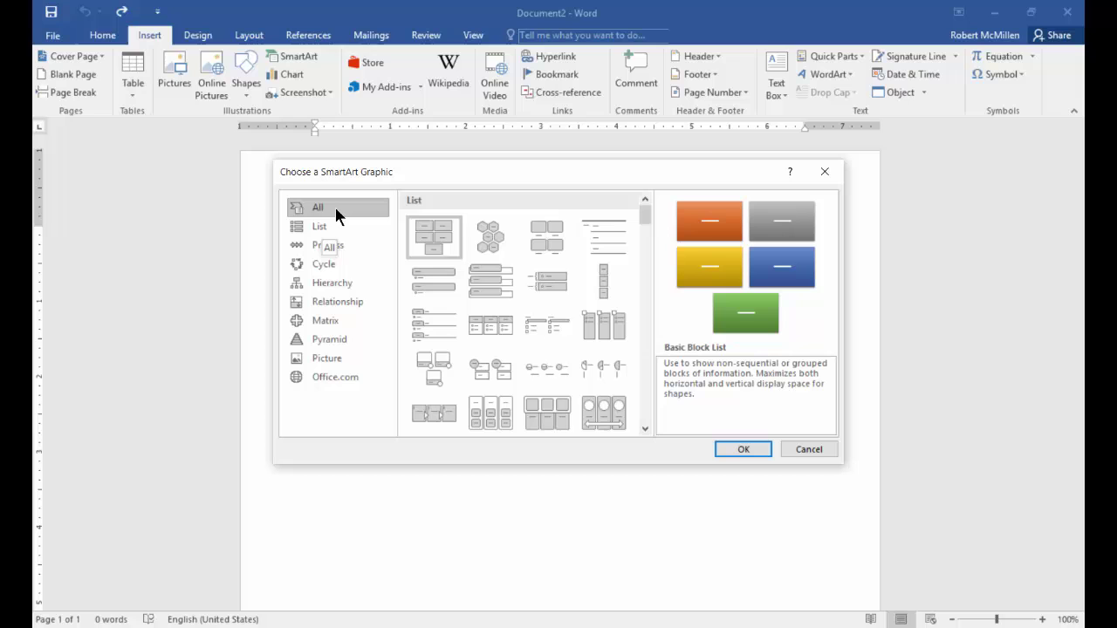
pyautogui.moveTo(645, 214); pyautogui.dragTo(624, 194)
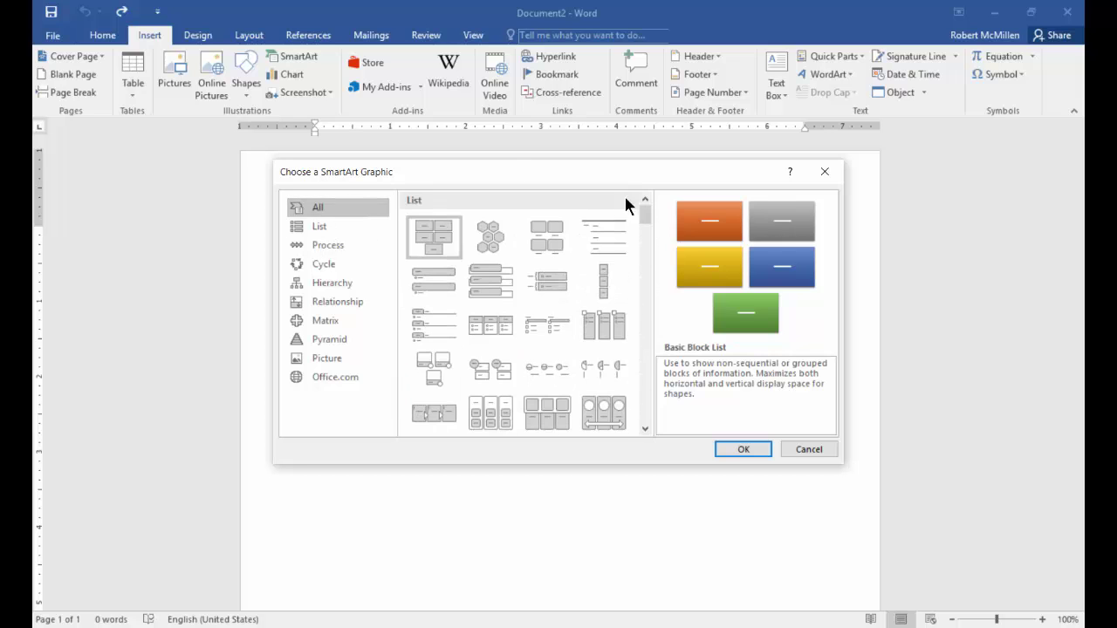
pyautogui.click(318, 226)
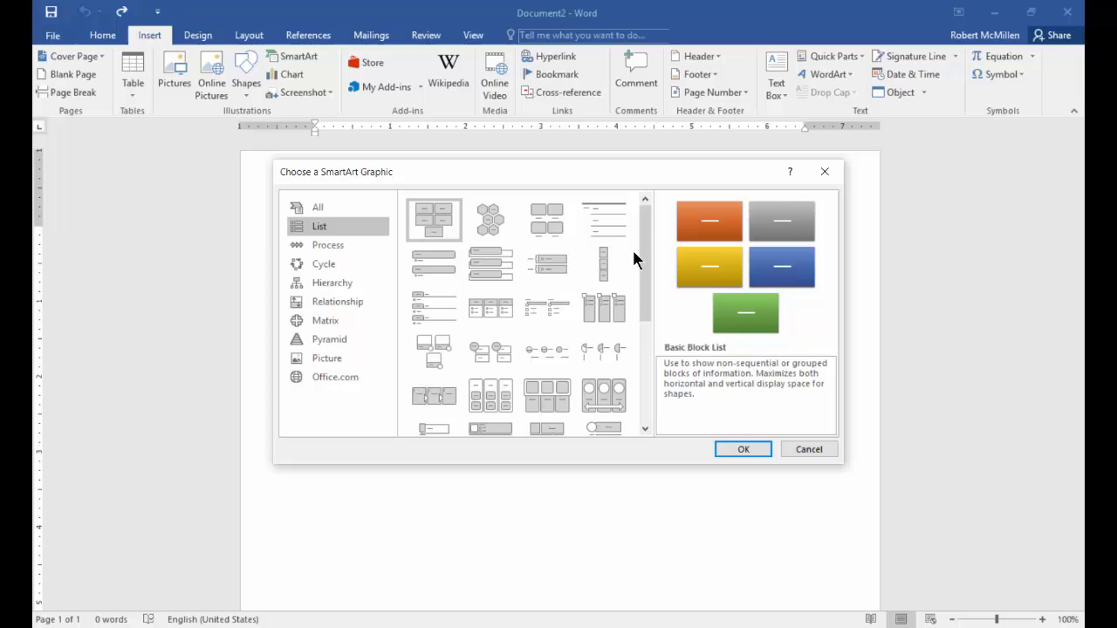
pyautogui.click(603, 307)
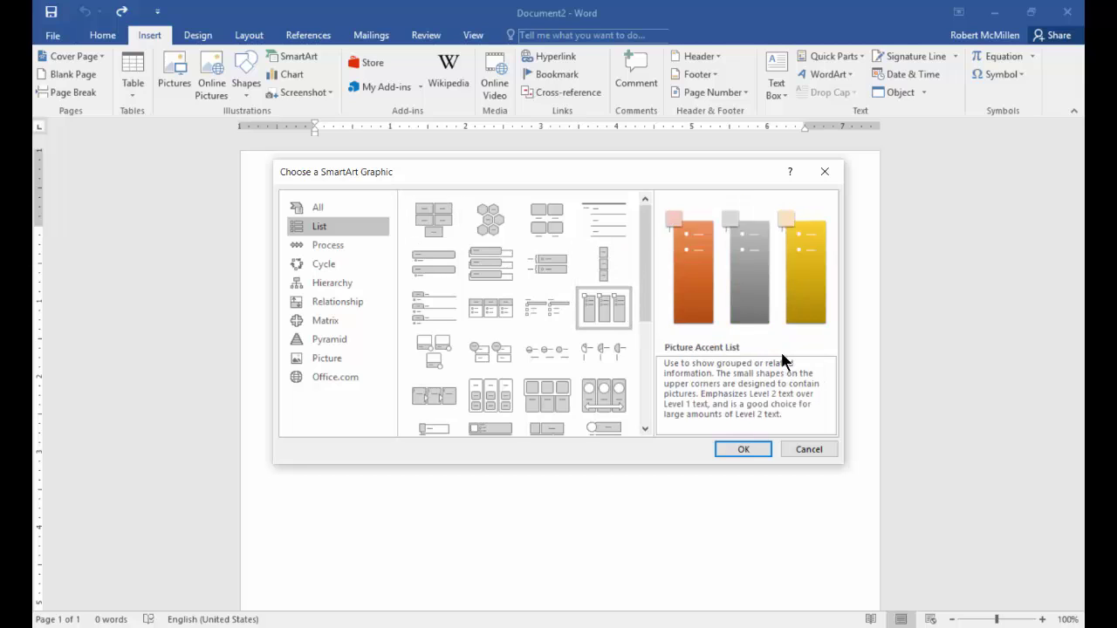
pyautogui.click(543, 393)
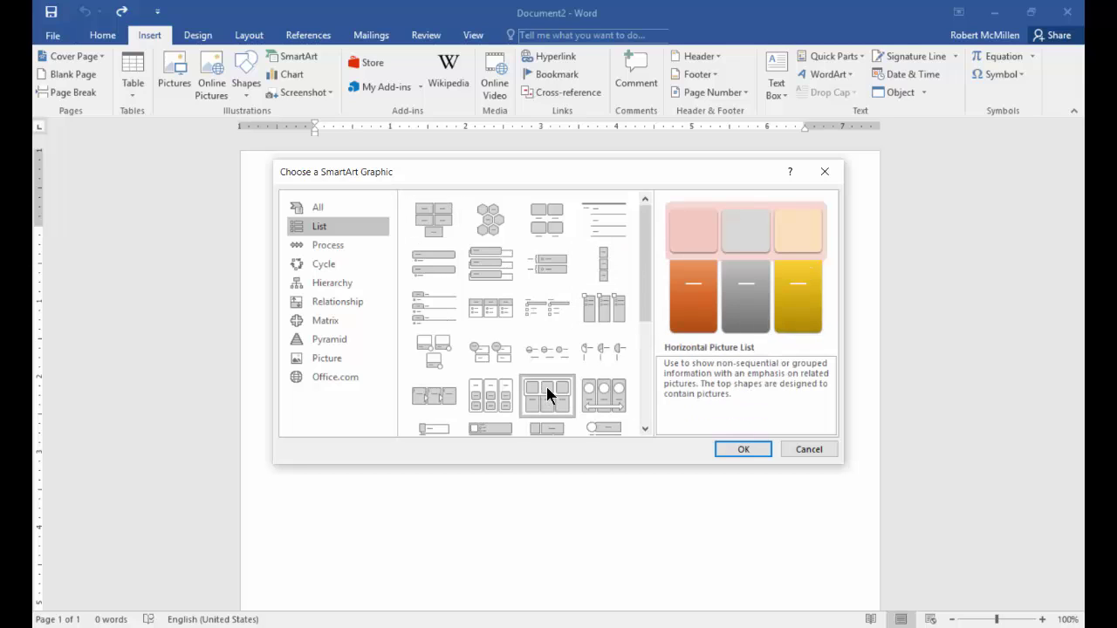
pyautogui.click(433, 306)
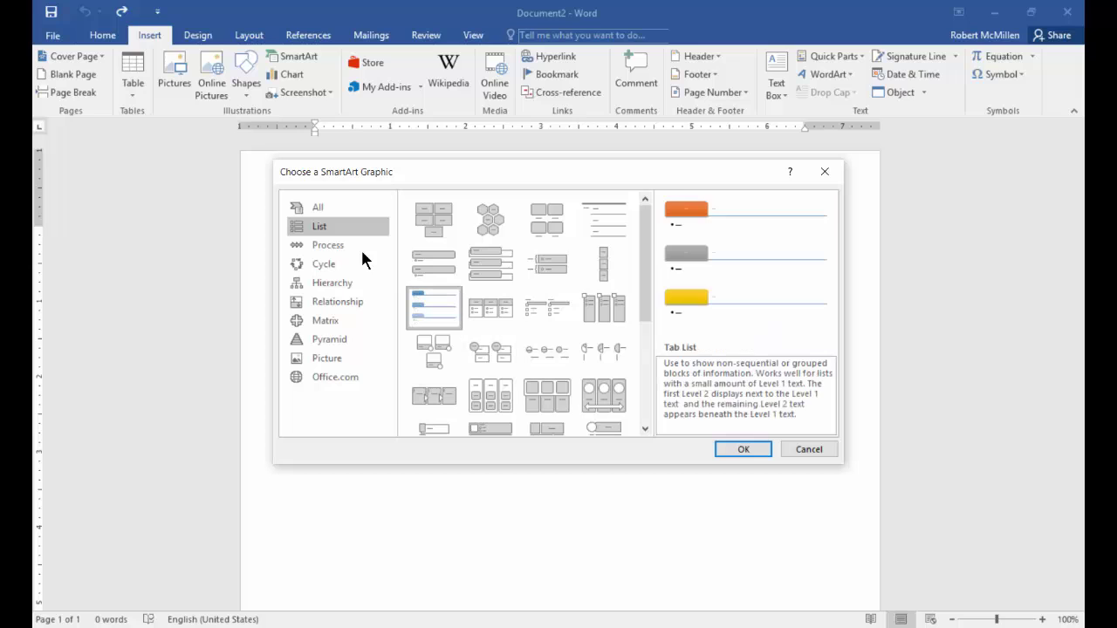
# Step: Preview Process layouts, including Interconnected Block Process, Increasing Arrows Process, Continuous Block Process and Circle Accent Timeline
pyautogui.click(335, 247)
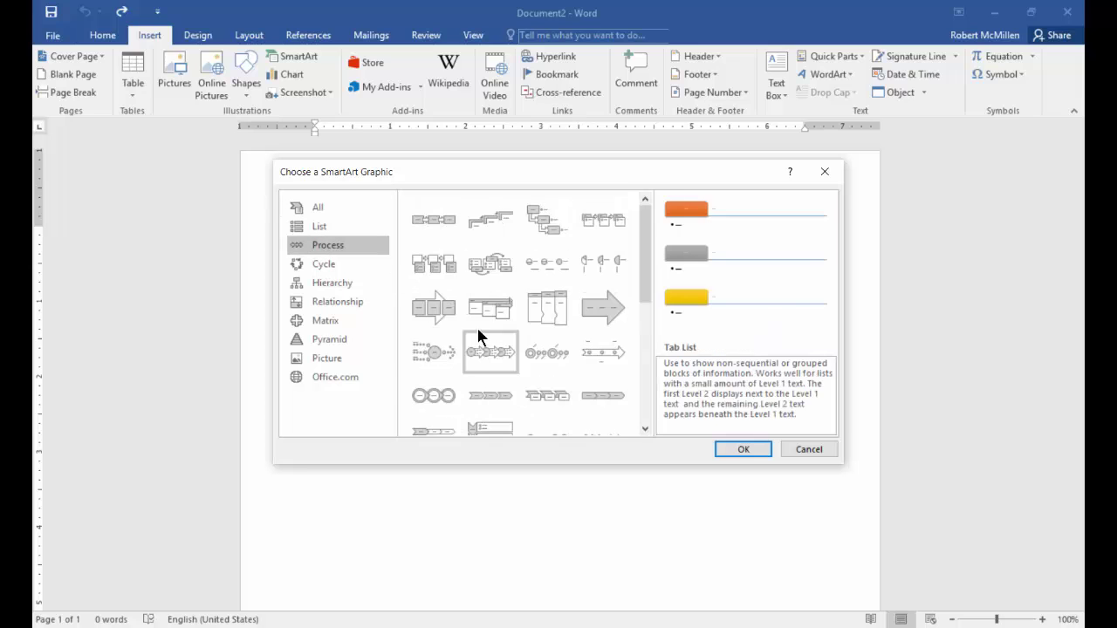
pyautogui.click(602, 309)
pyautogui.click(539, 308)
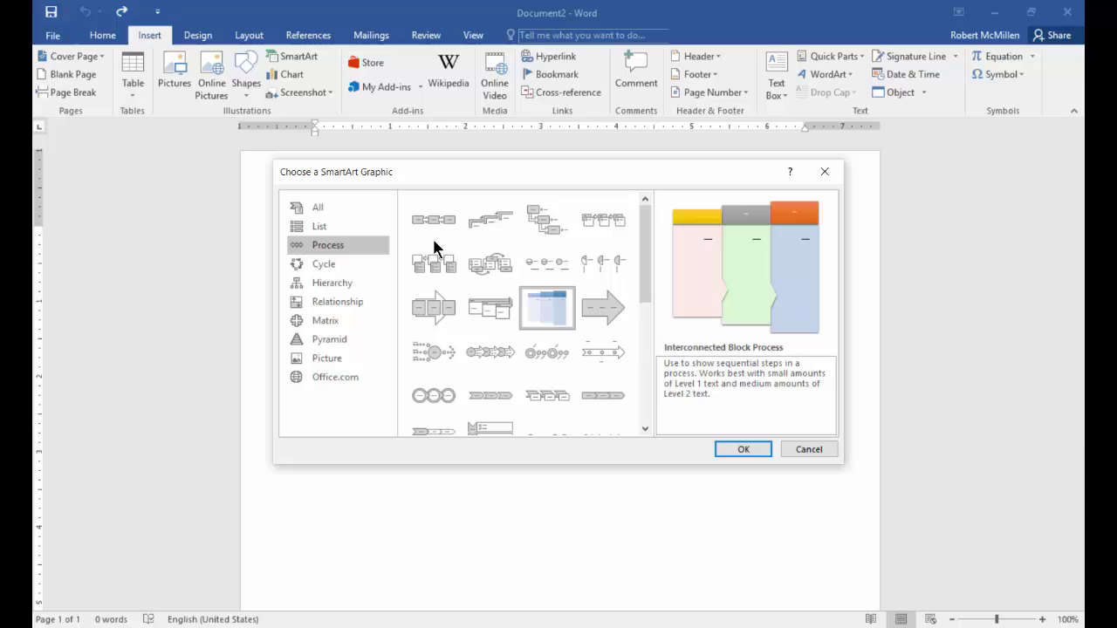
pyautogui.click(506, 309)
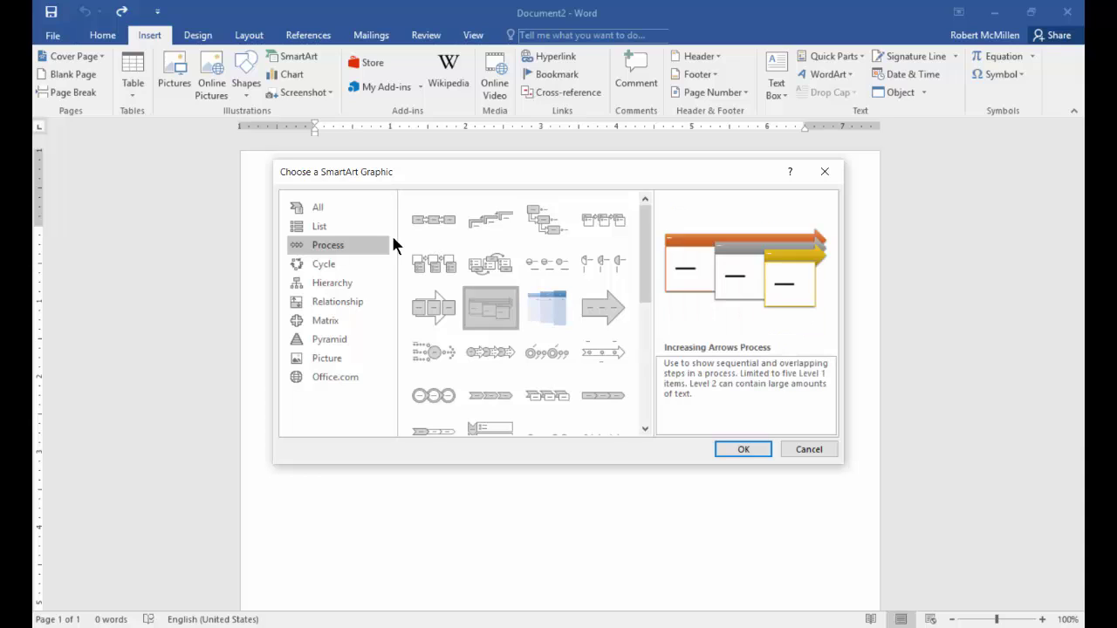
pyautogui.click(440, 307)
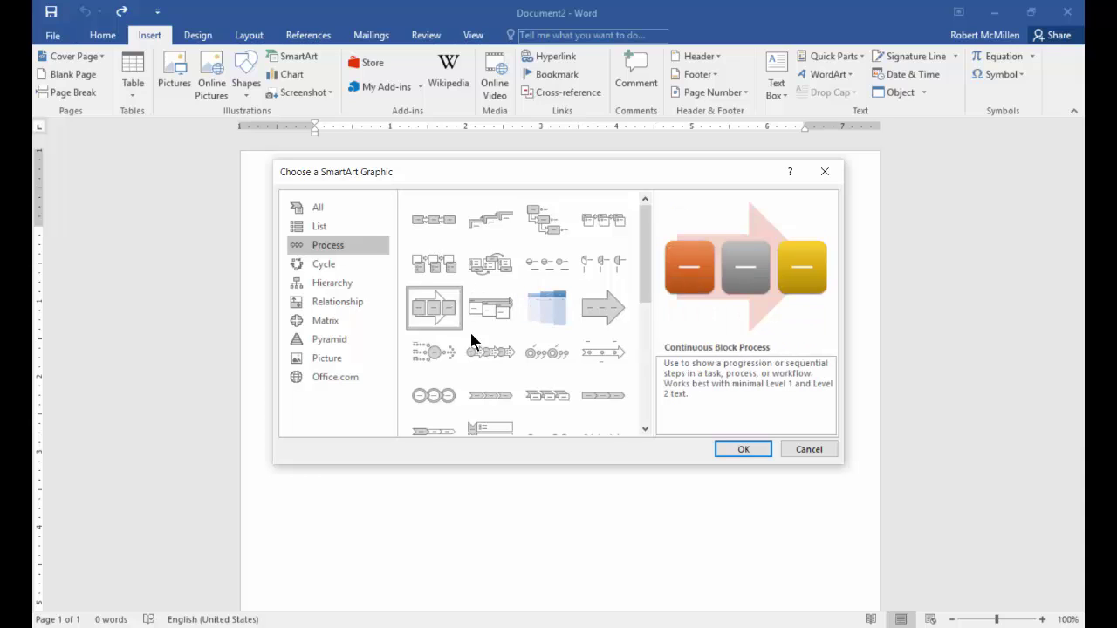
pyautogui.click(548, 352)
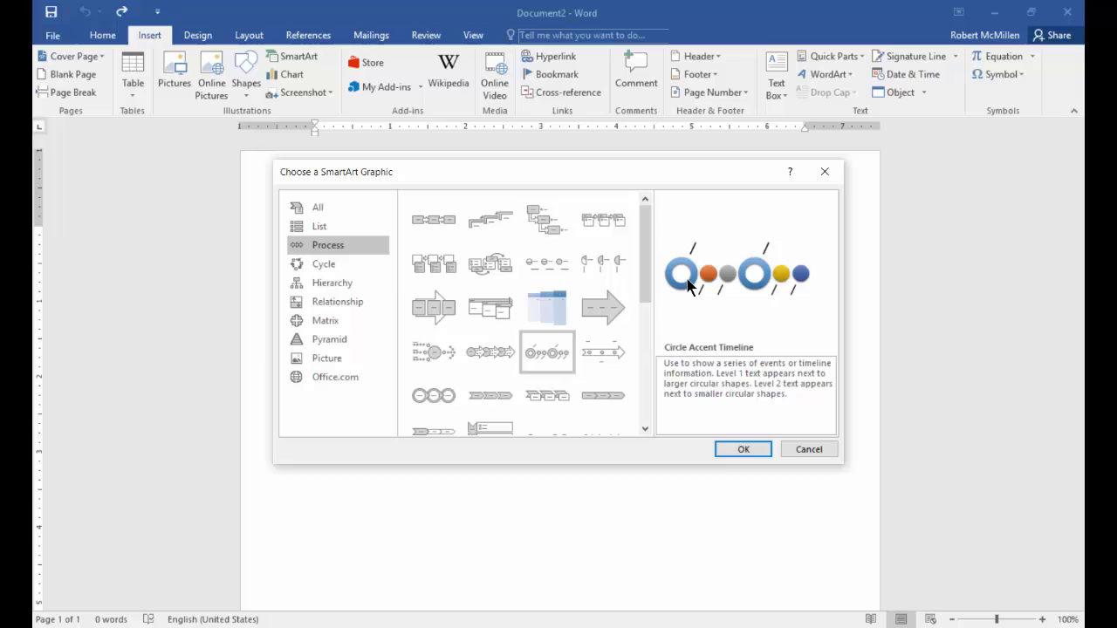
# Step: Preview Cycle layouts: Multidirectional Cycle, Block Cycle, Diverging Radial, Basic Radial and Radial Venn
pyautogui.click(323, 264)
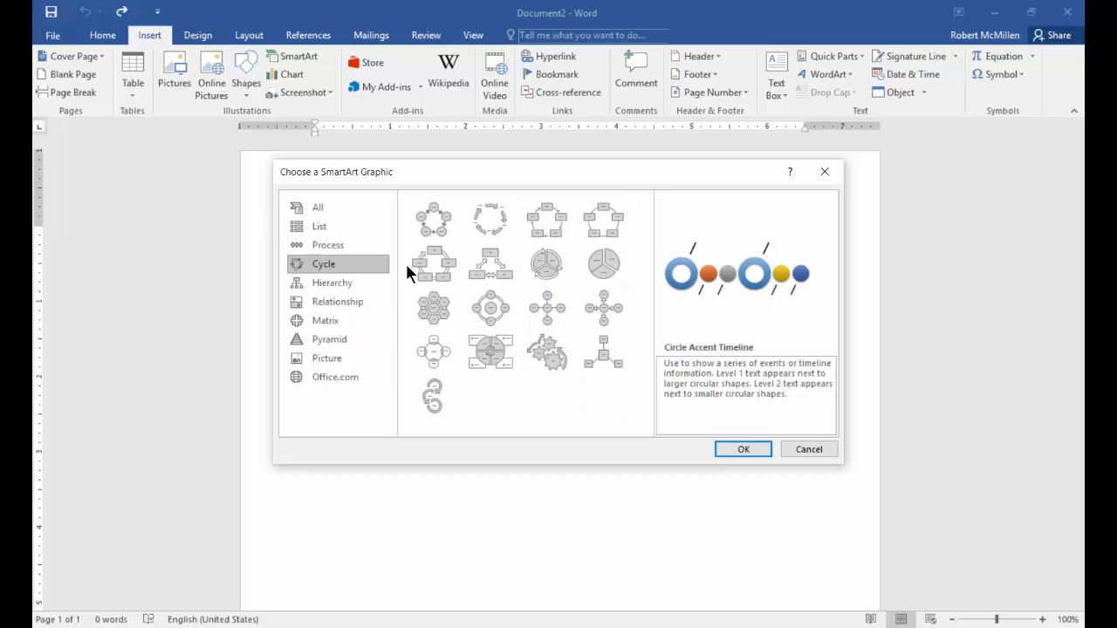
pyautogui.click(472, 268)
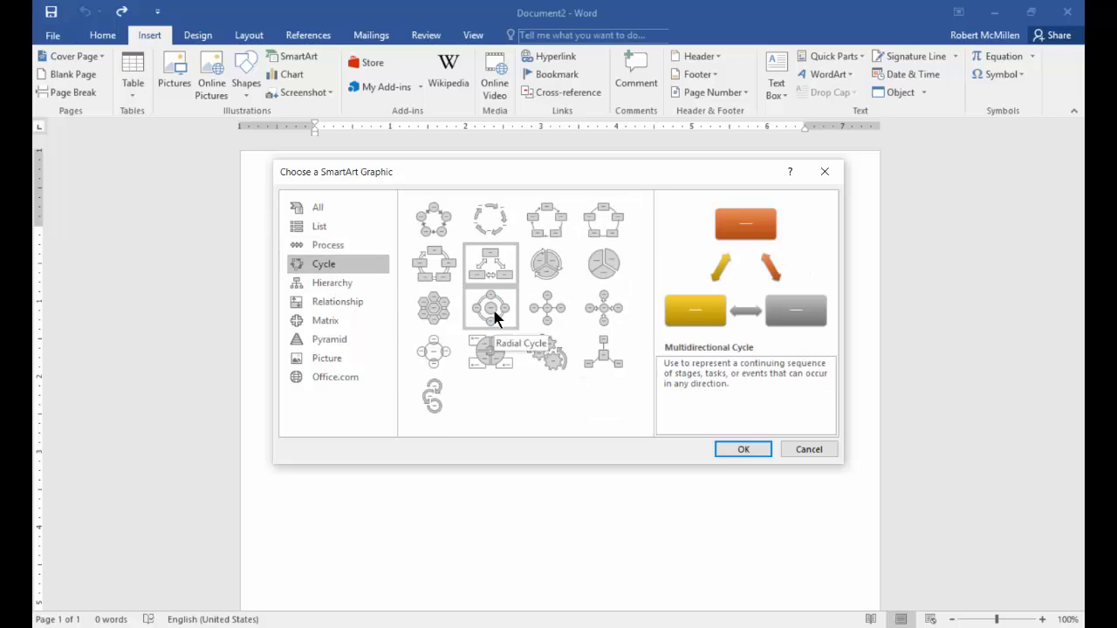
pyautogui.click(548, 225)
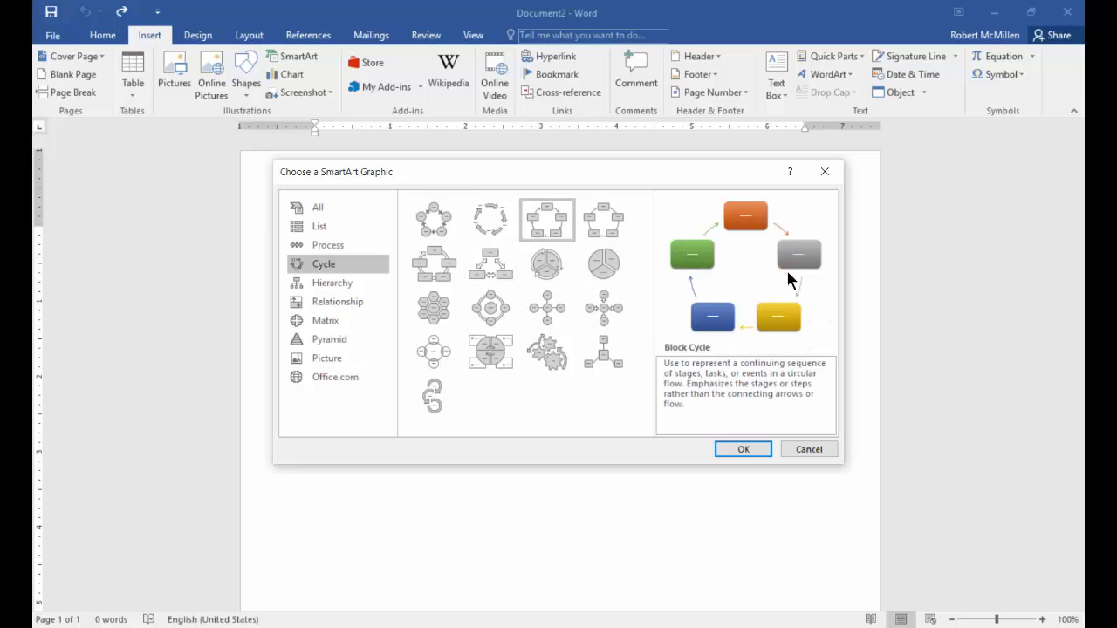
pyautogui.click(583, 306)
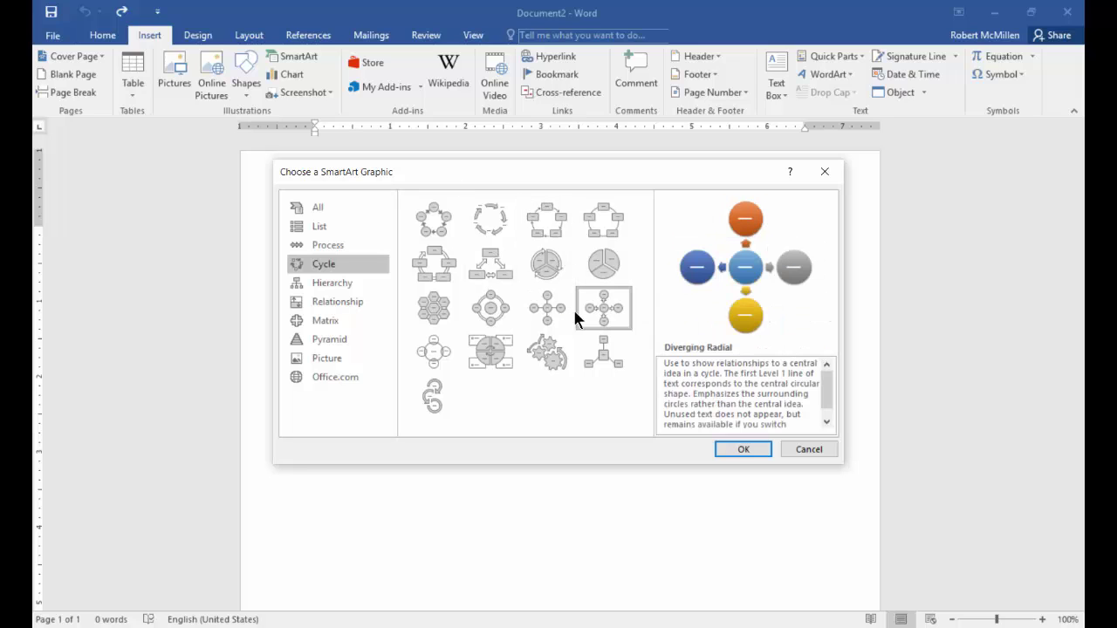
pyautogui.click(547, 307)
pyautogui.click(441, 351)
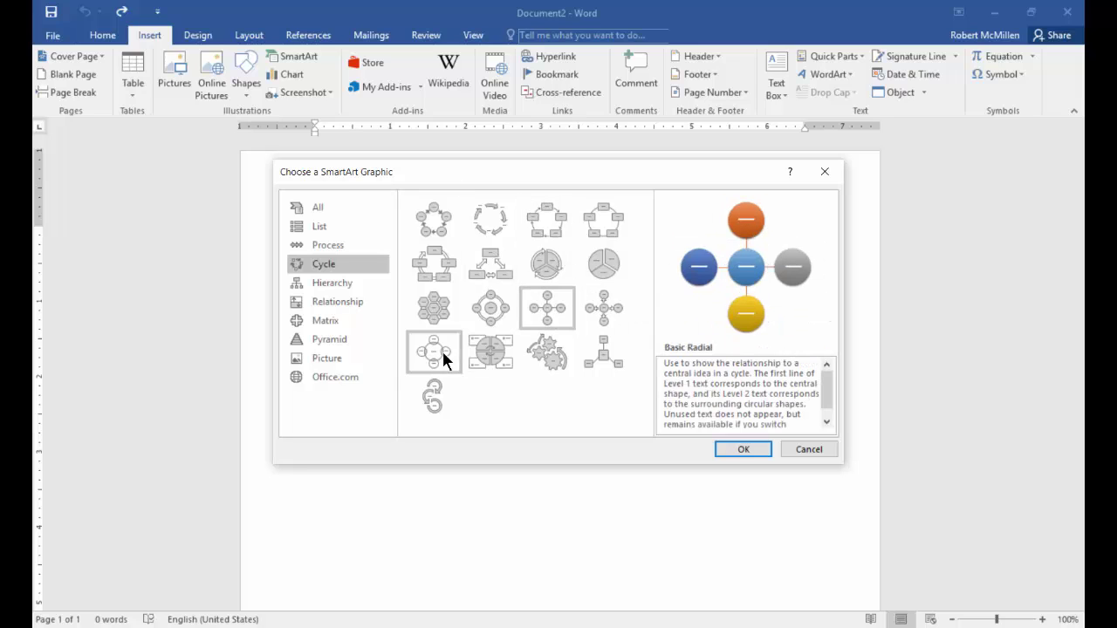
# Step: Preview the Name and Title Organization Chart and Horizontal Organization Chart layouts in the Hierarchy category
pyautogui.click(341, 284)
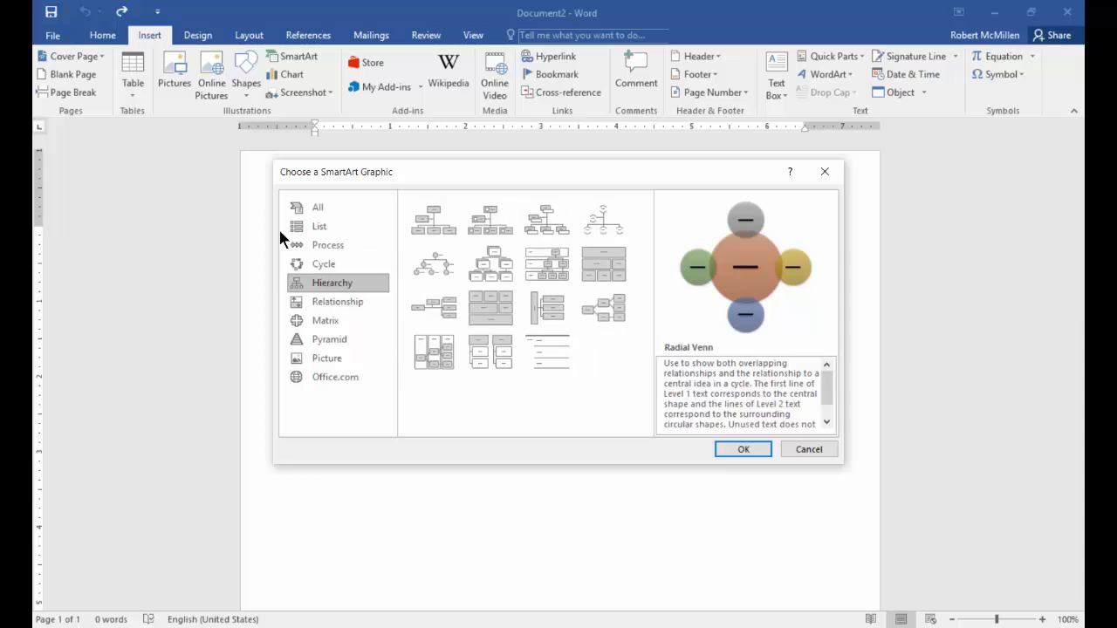
pyautogui.click(562, 229)
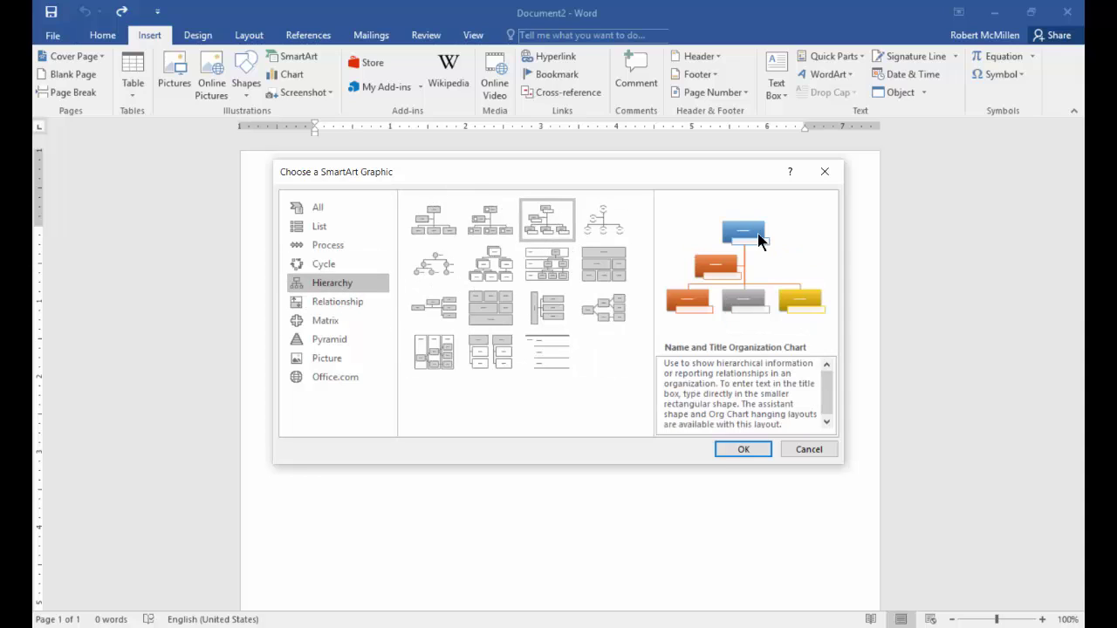
pyautogui.click(443, 309)
# Step: Preview Table Hierarchy in the Relationship category and look through the Matrix, Pyramid and Picture categories
pyautogui.click(338, 302)
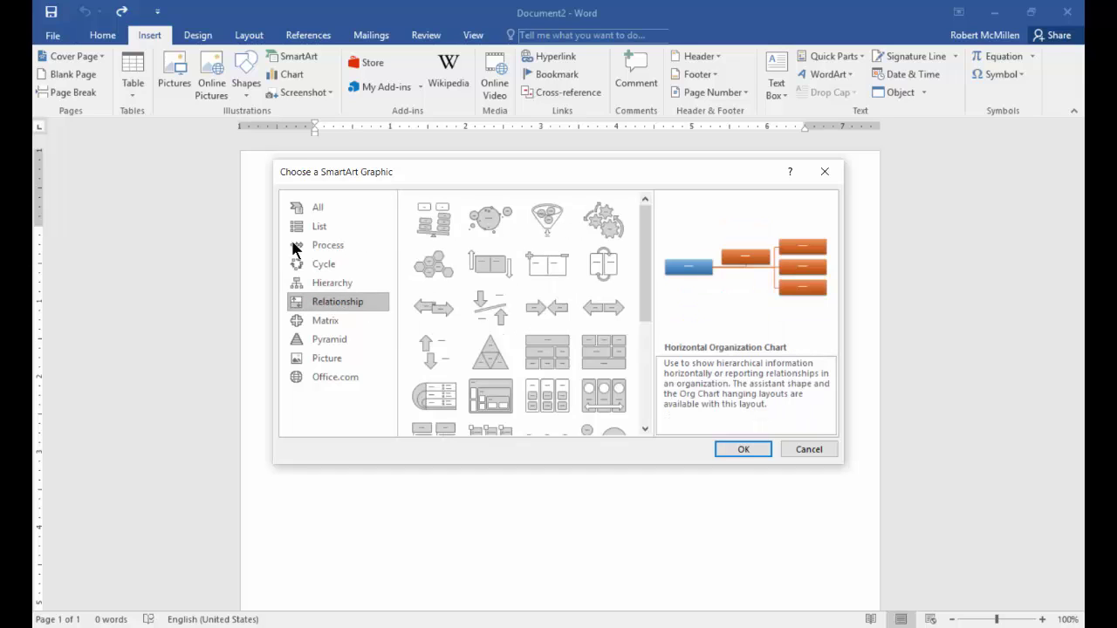
pyautogui.click(552, 353)
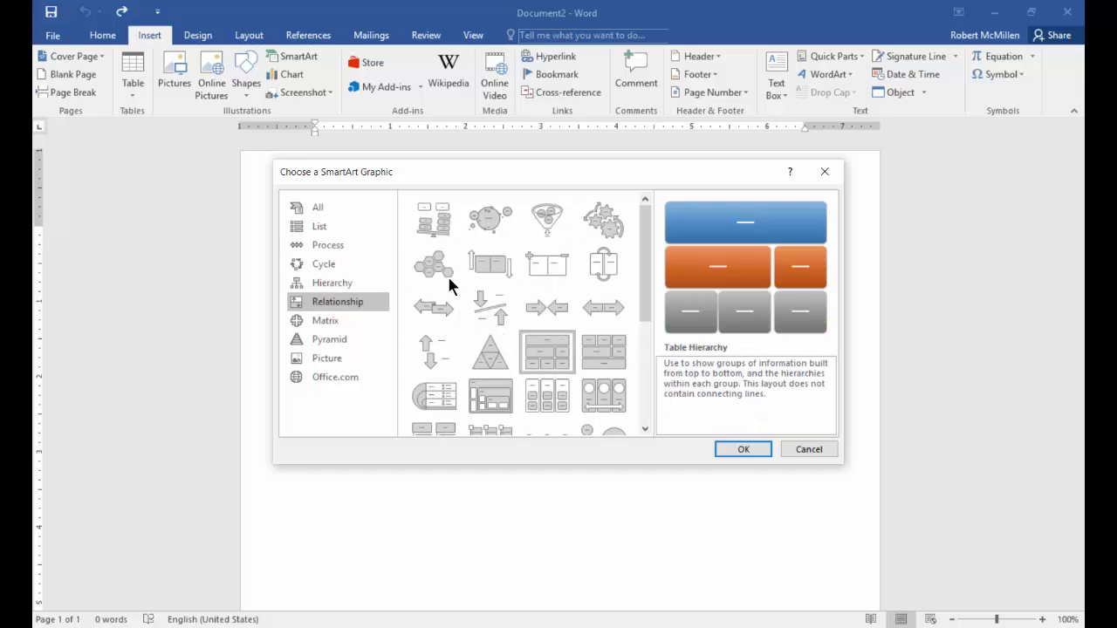
pyautogui.click(325, 319)
pyautogui.click(331, 339)
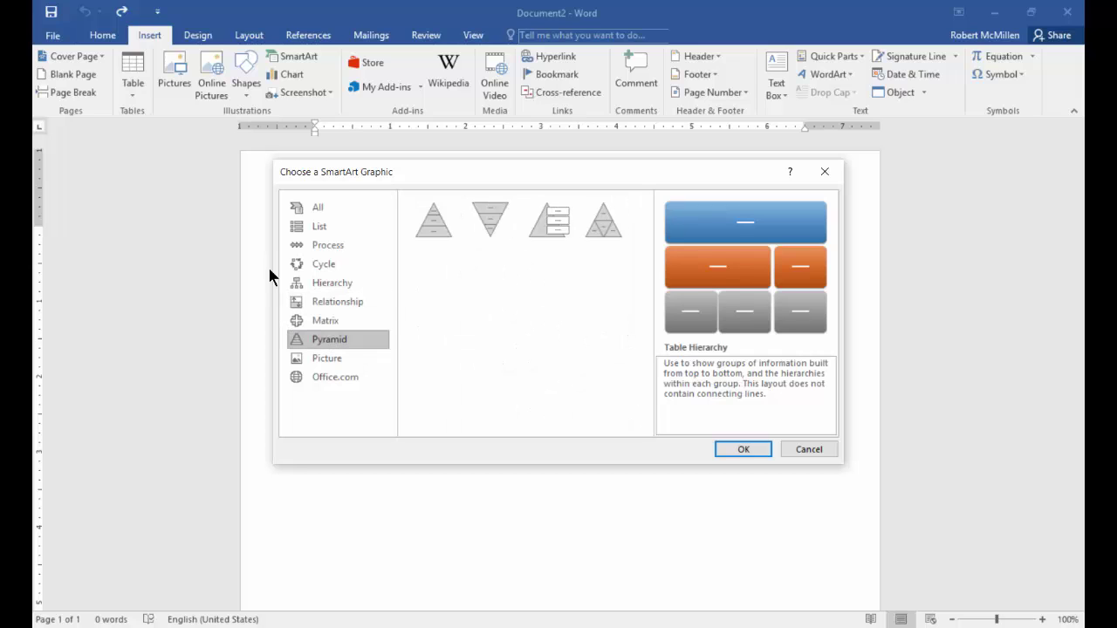
pyautogui.click(331, 358)
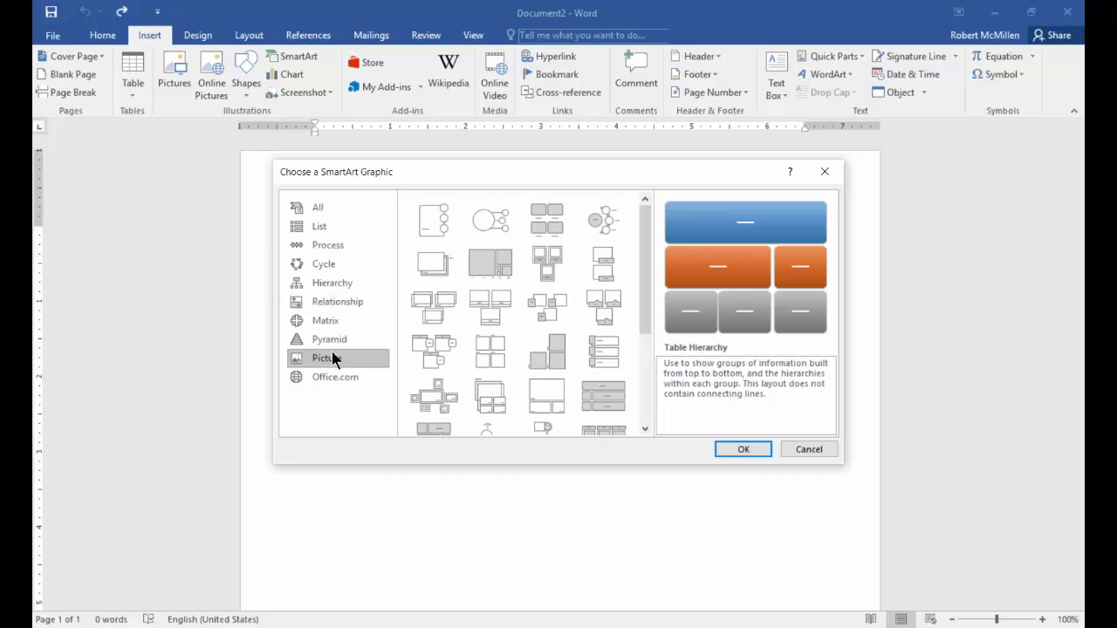
# Step: Insert a Nondirectional Cycle SmartArt graphic from the Cycle category into the blank document
pyautogui.click(331, 263)
pyautogui.click(604, 223)
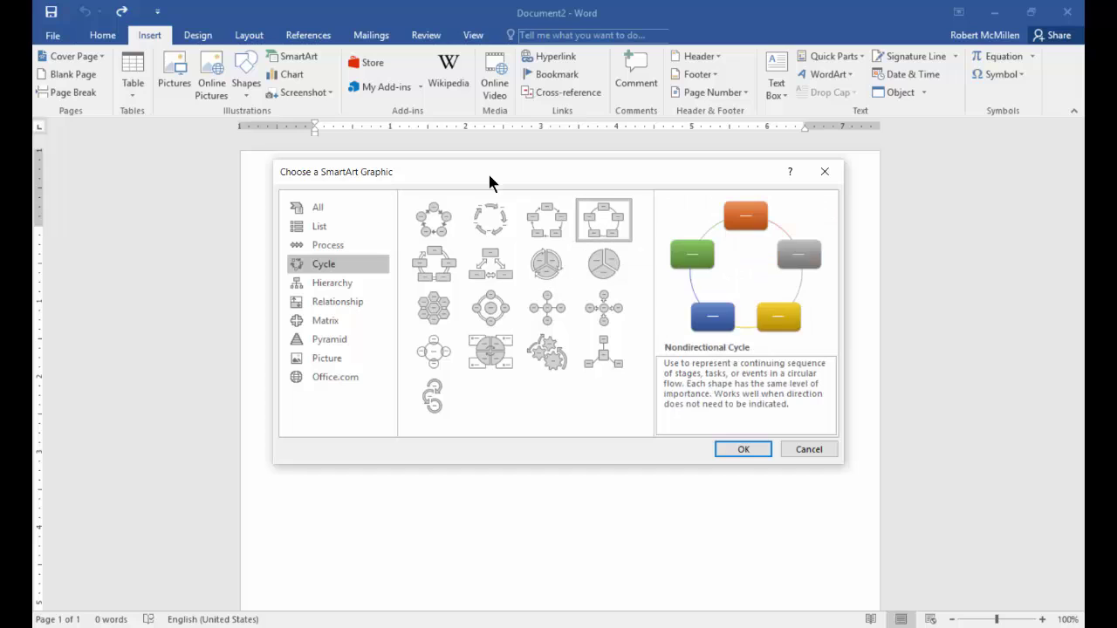
pyautogui.click(743, 450)
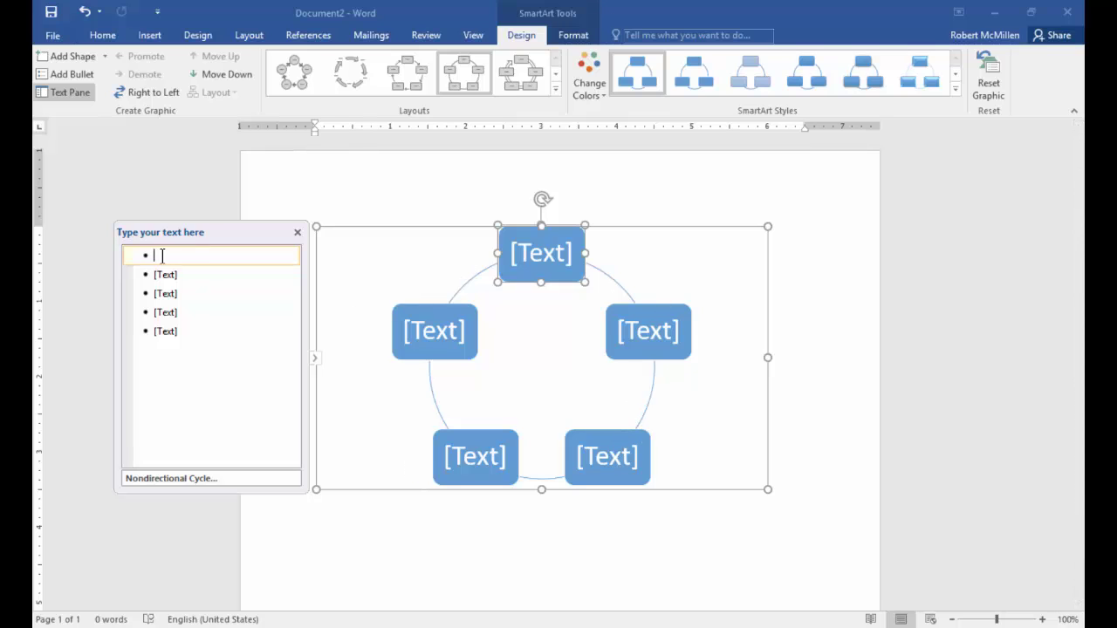
# Step: Label the five cycle shapes Monday, Tuesday, Wednesday, Thursday and Friday in order, and close the text pane
pyautogui.write('Monday')
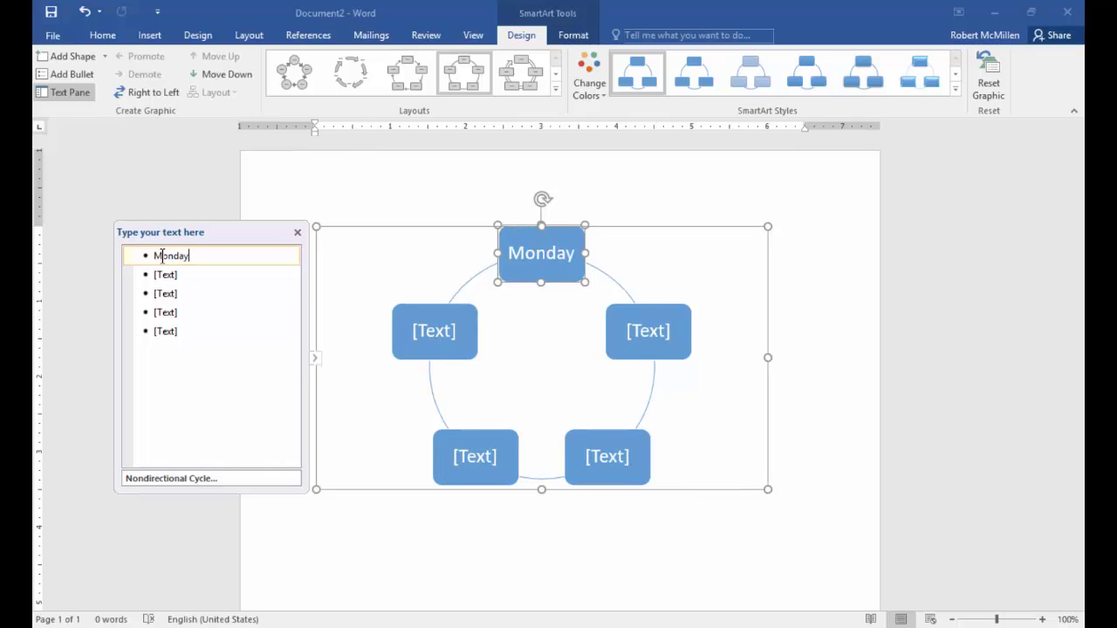
pyautogui.click(175, 274)
pyautogui.write('Tuesday')
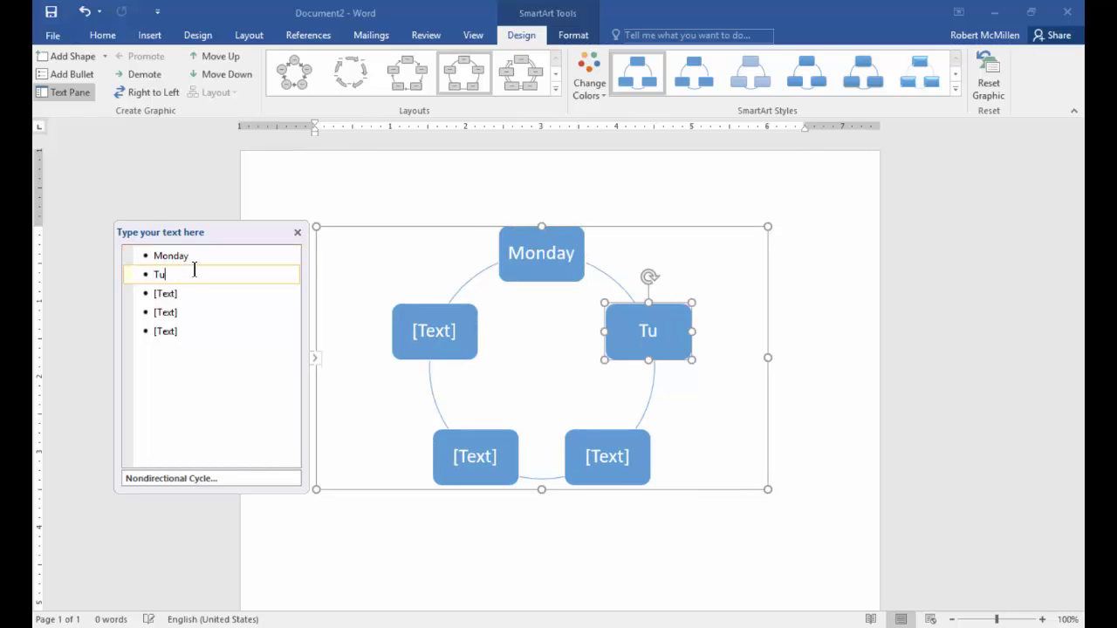
pyautogui.click(208, 289)
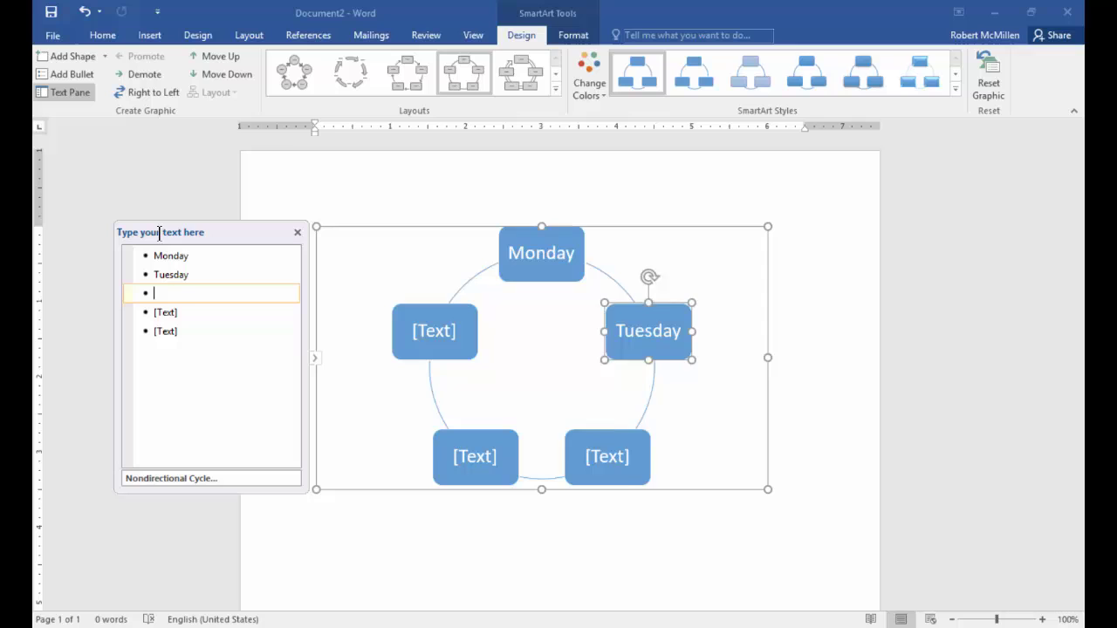
pyautogui.write('Wednesday')
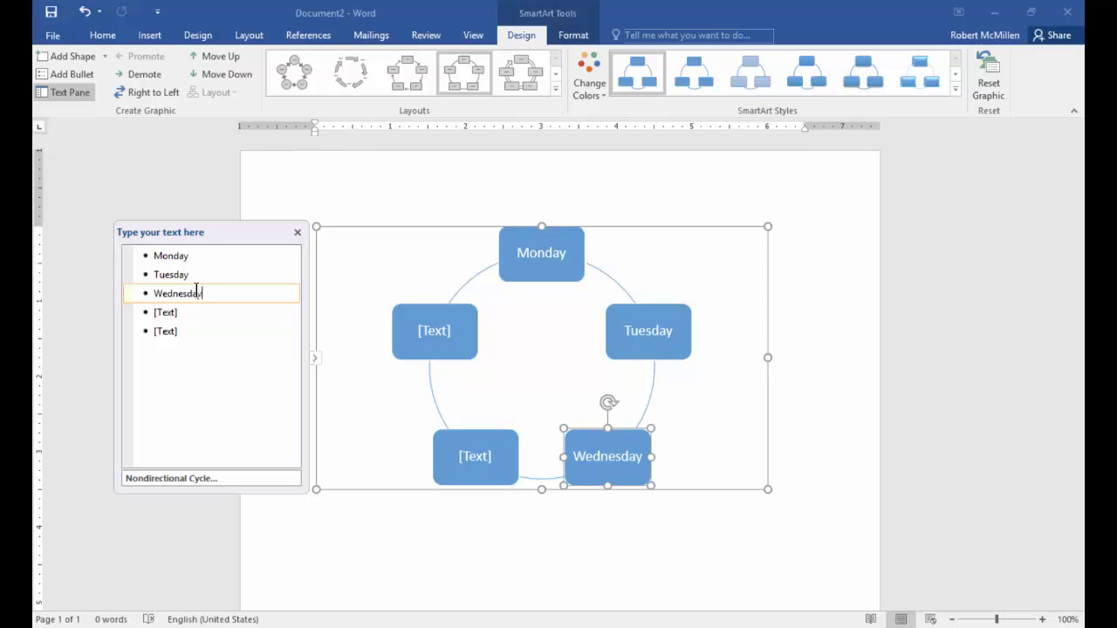
pyautogui.click(195, 310)
pyautogui.write('T')
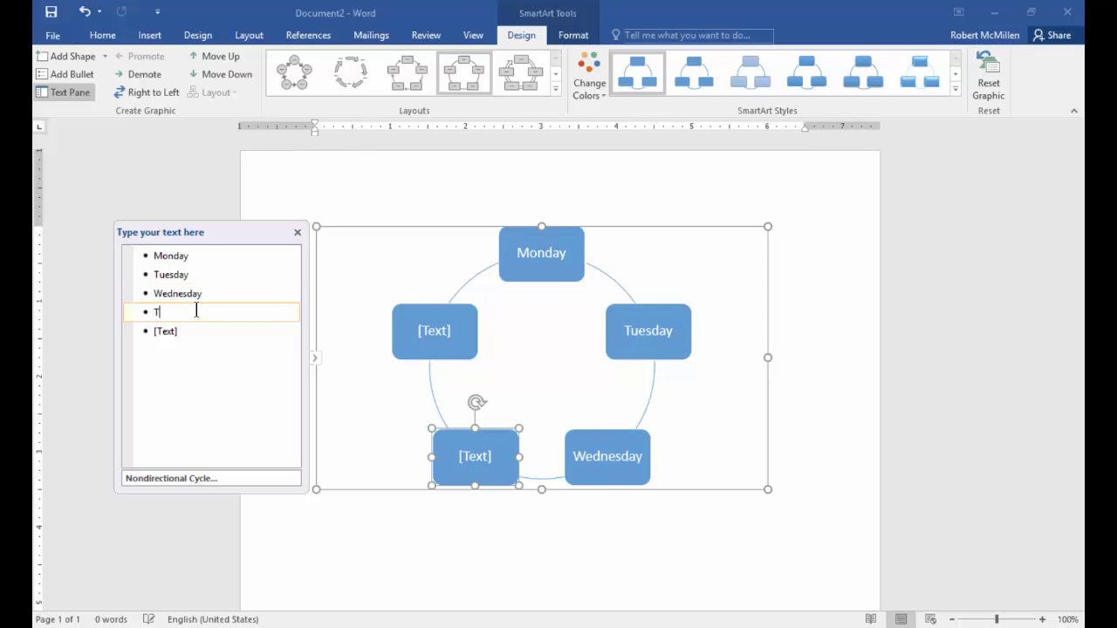
pyautogui.write('hursday')
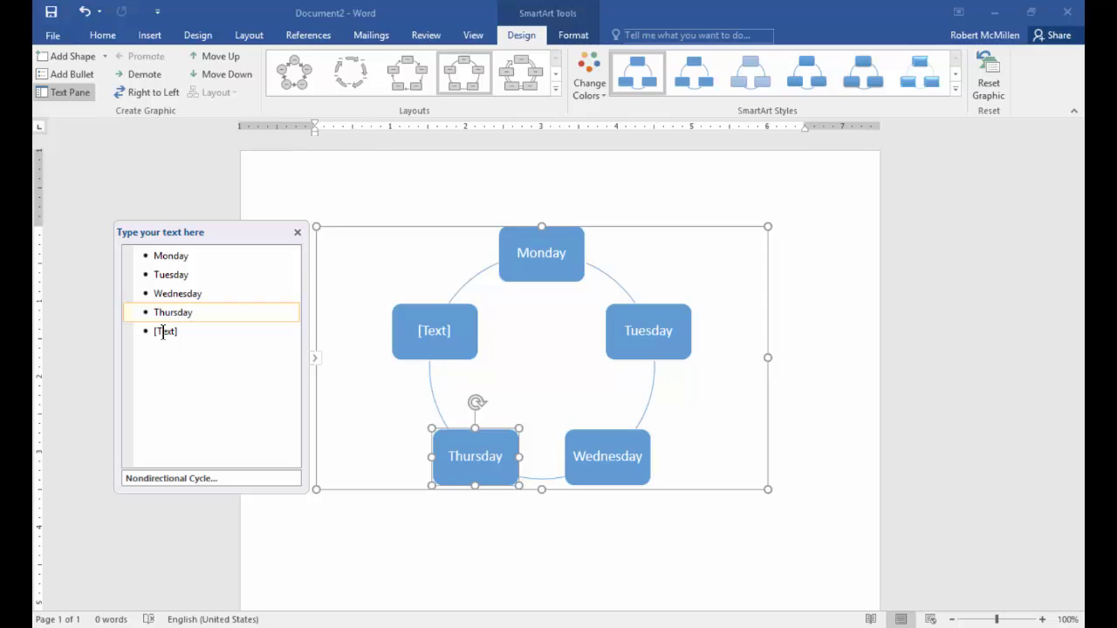
pyautogui.click(162, 331)
pyautogui.write('Friday')
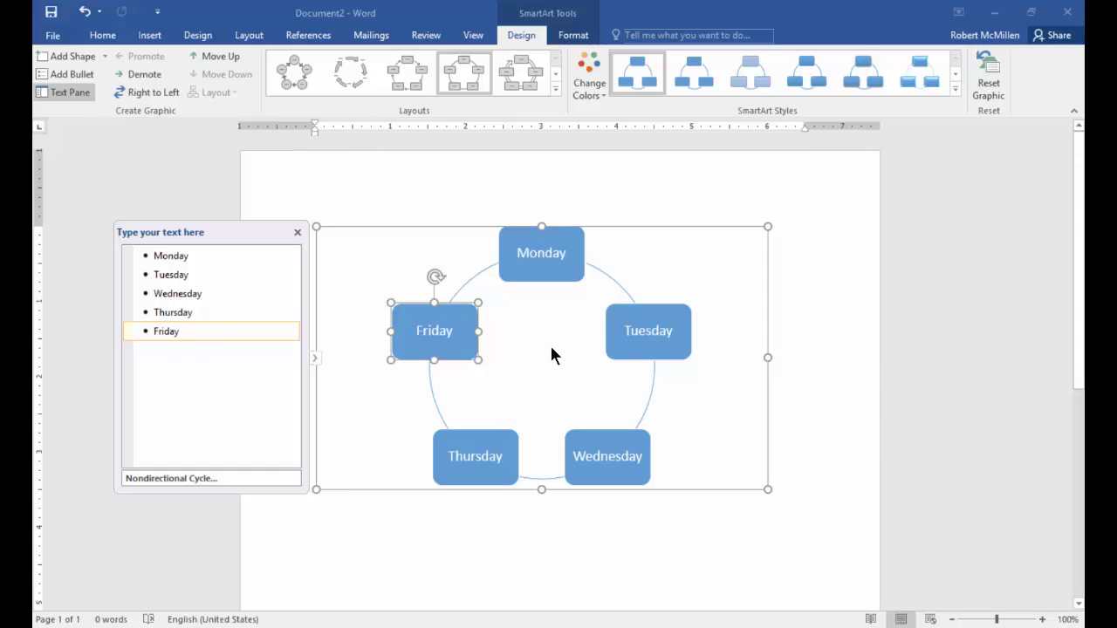
pyautogui.click(297, 234)
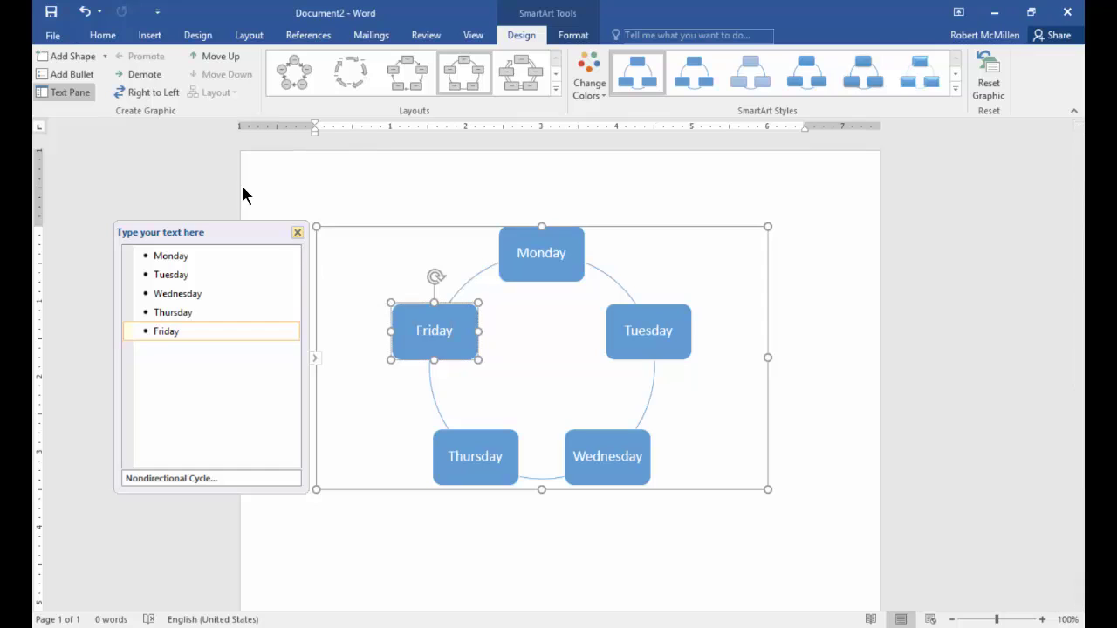
# Step: Enlarge the Monday shape and shrink the Wednesday shape in the cycle graphic
pyautogui.click(549, 261)
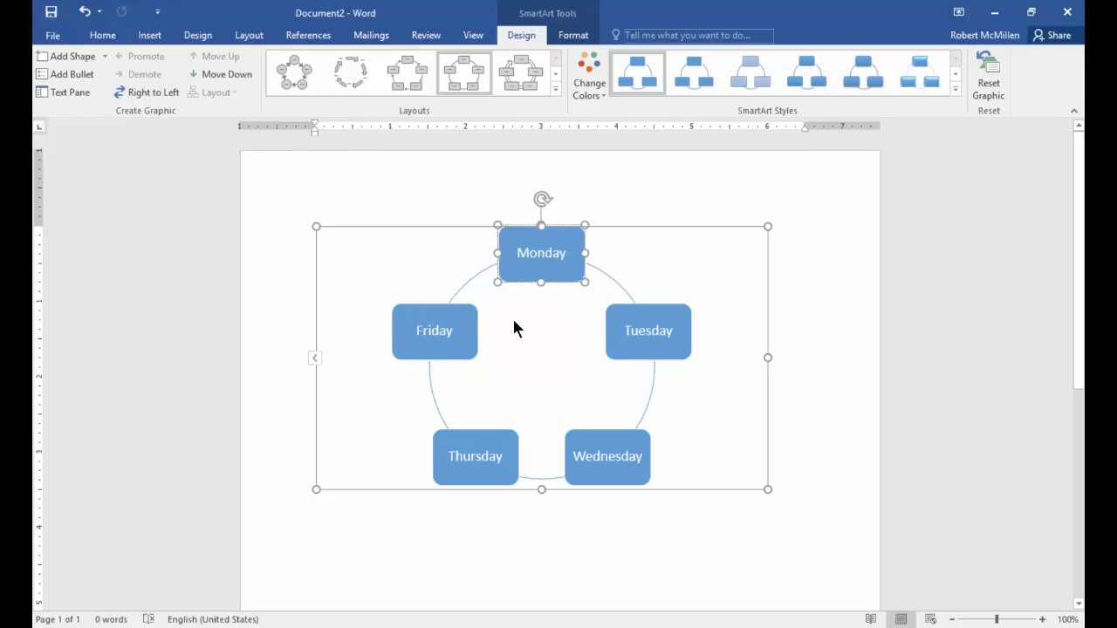
pyautogui.moveTo(584, 283); pyautogui.dragTo(600, 307)
pyautogui.press('Tab')
pyautogui.press('Tab')
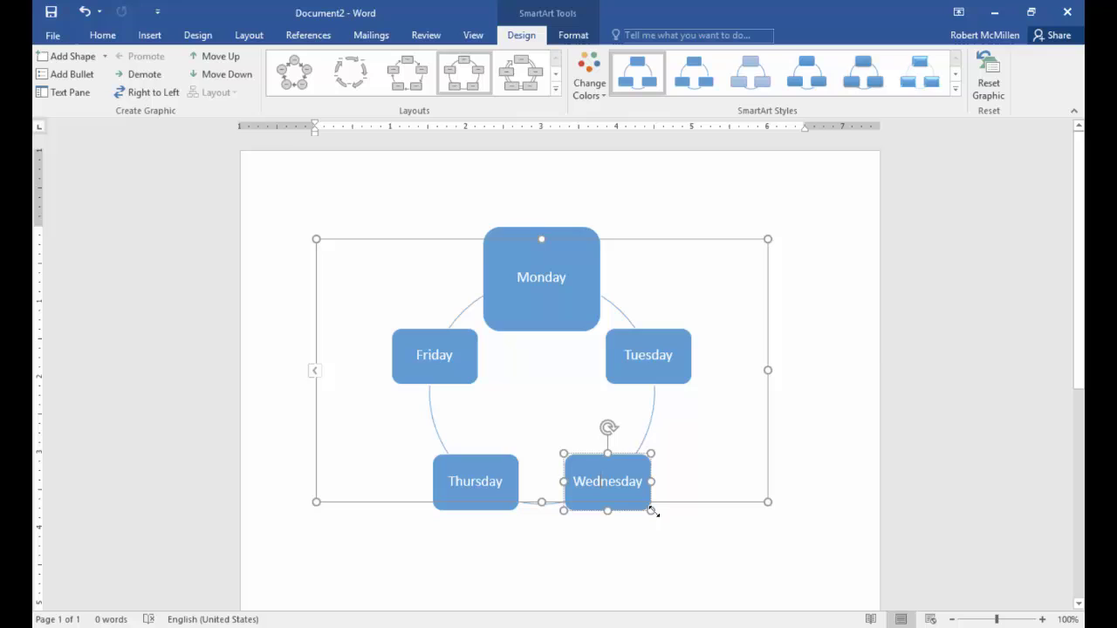
pyautogui.moveTo(652, 511); pyautogui.dragTo(635, 499)
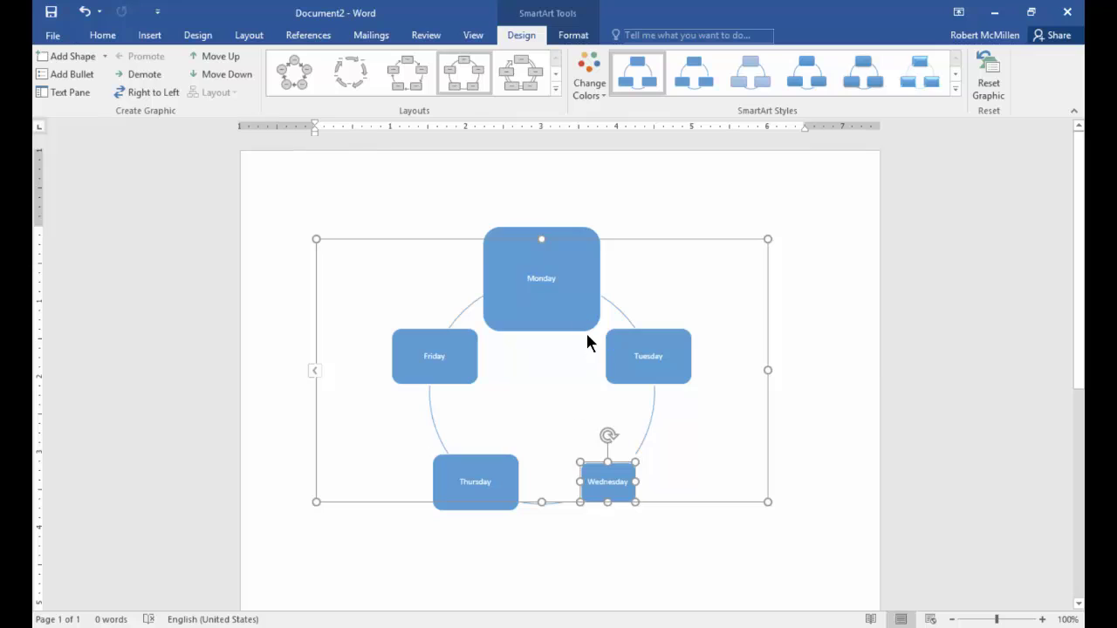
# Step: Recolor the cycle graphic with the first Colorful color set, giving each weekday shape a different color
pyautogui.click(434, 356)
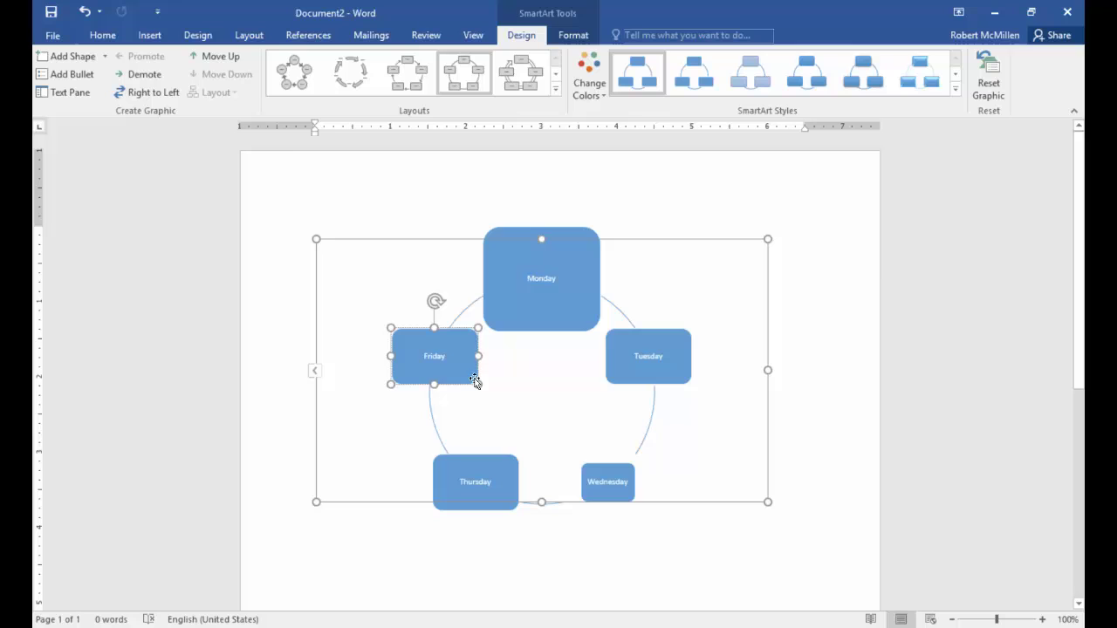
pyautogui.click(589, 83)
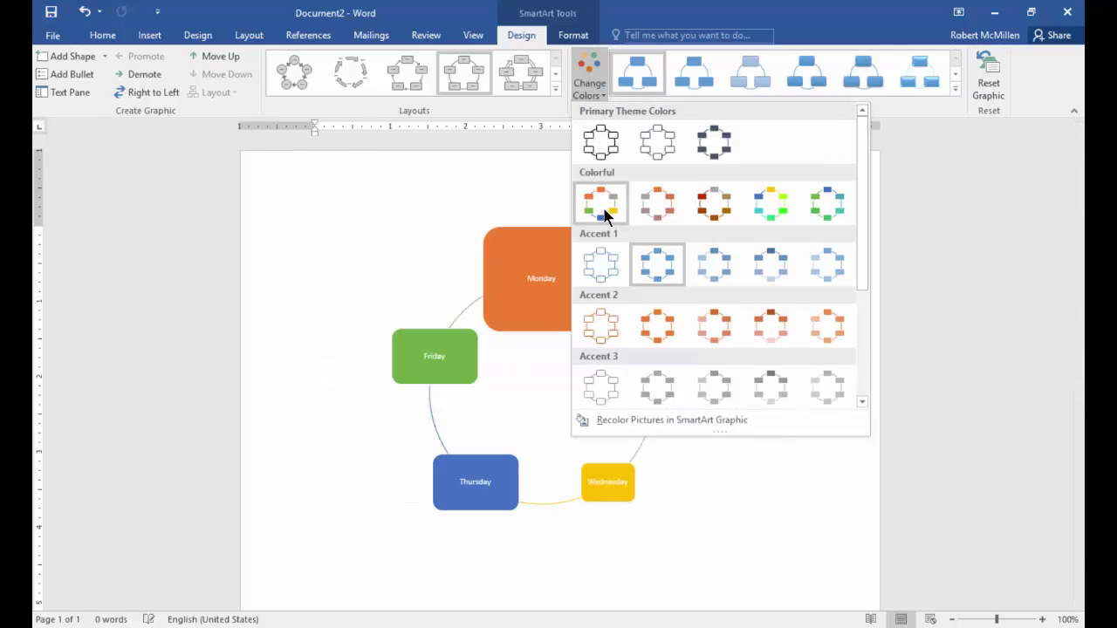
pyautogui.click(602, 206)
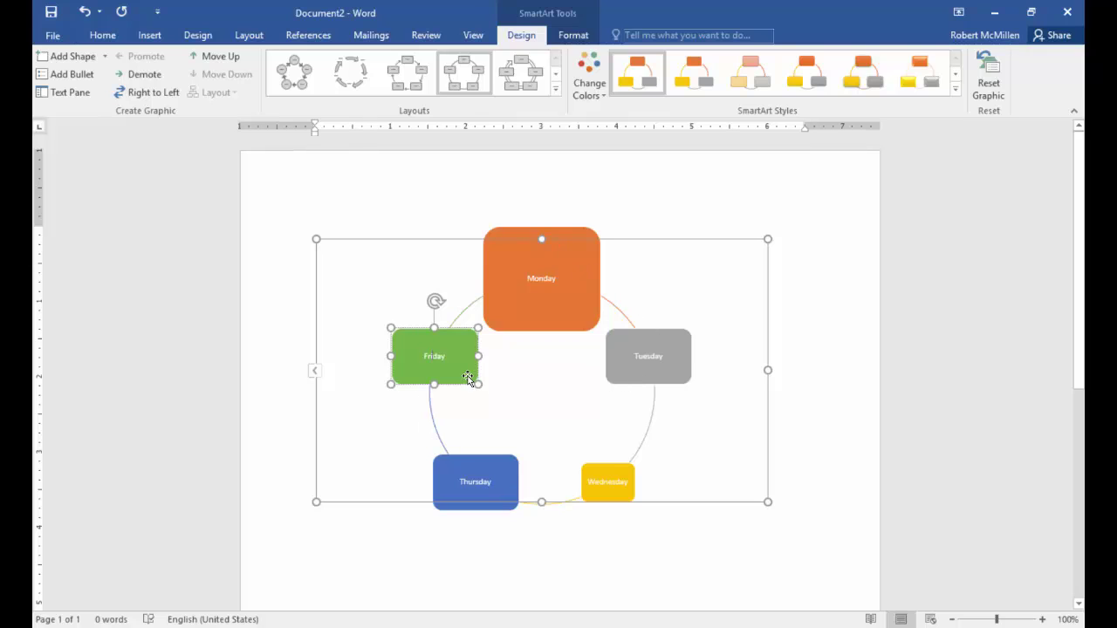
# Step: Select the Friday shape's text for editing and examine its font settings and available font colors
pyautogui.rightClick(434, 351)
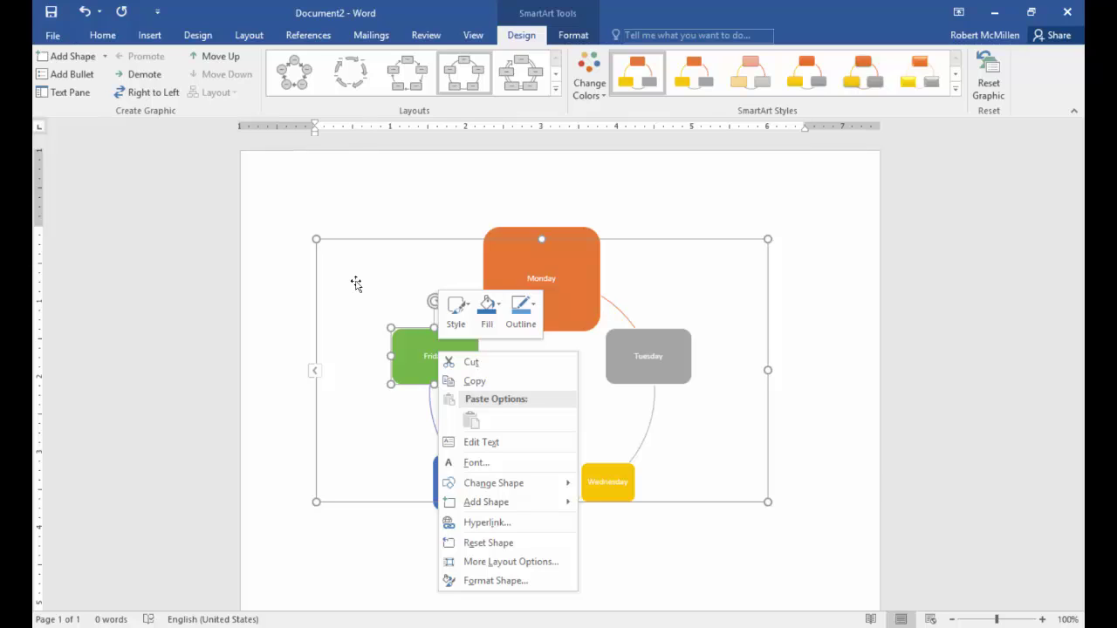
pyautogui.click(483, 443)
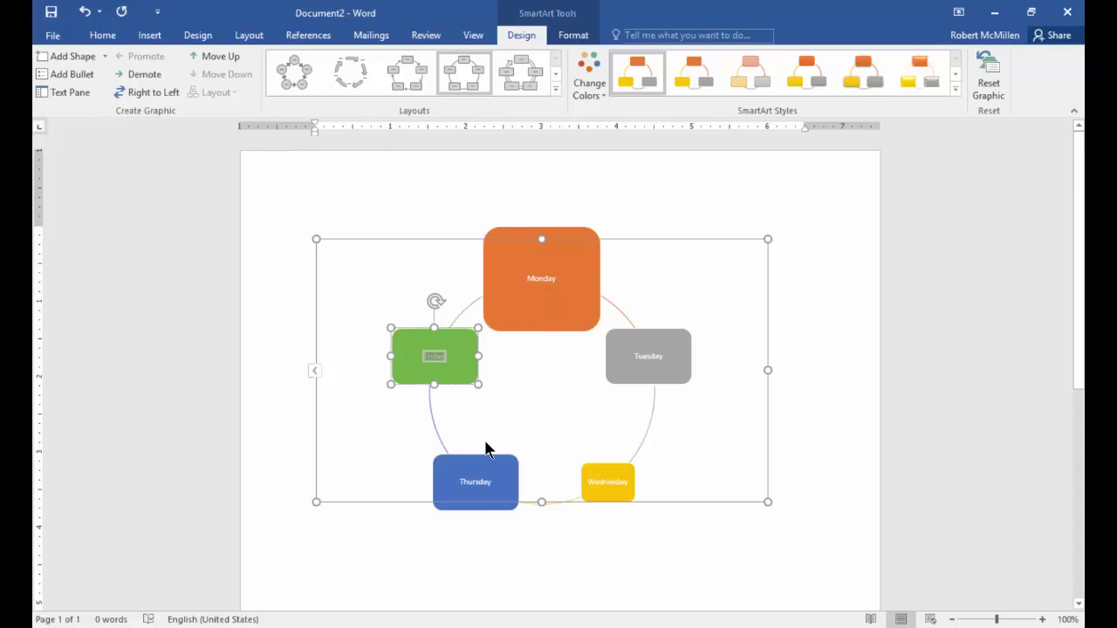
pyautogui.rightClick(451, 355)
pyautogui.click(486, 462)
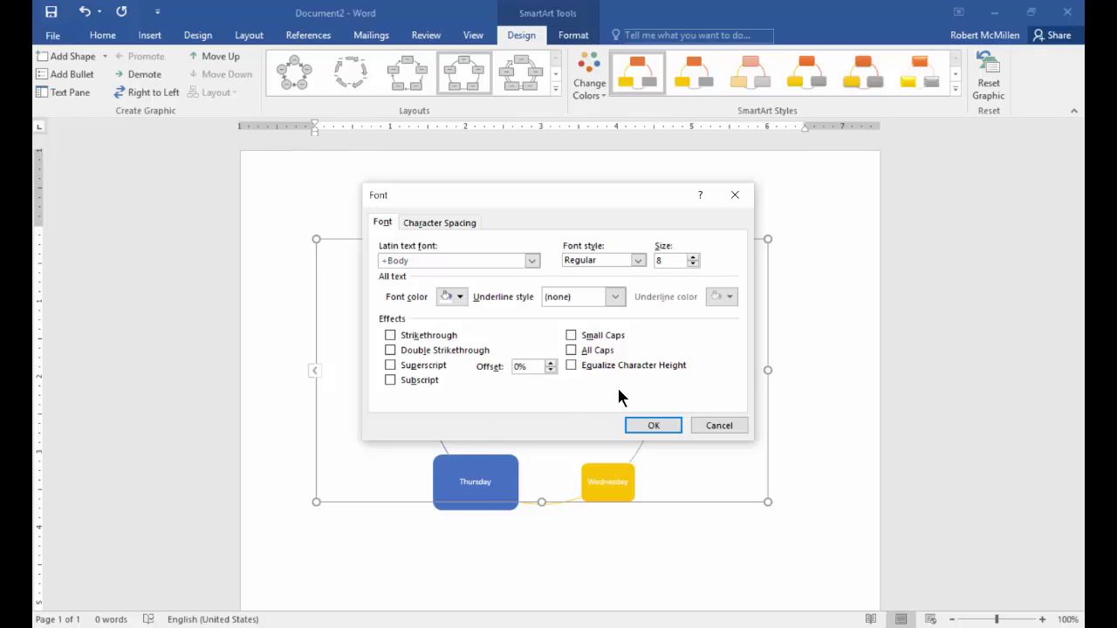
pyautogui.click(460, 297)
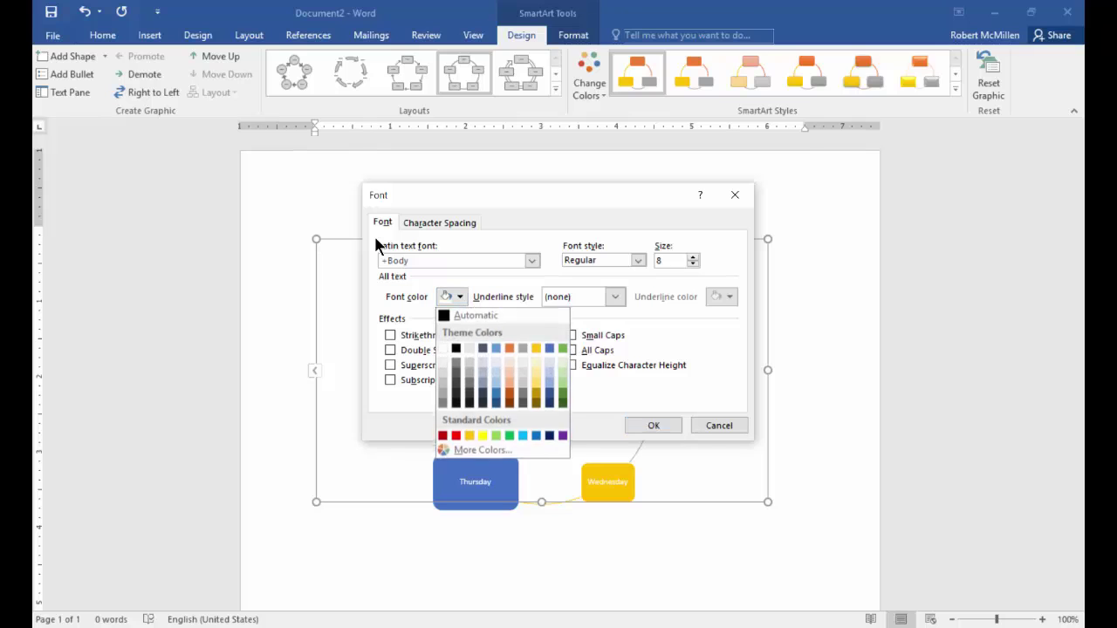
pyautogui.click(510, 398)
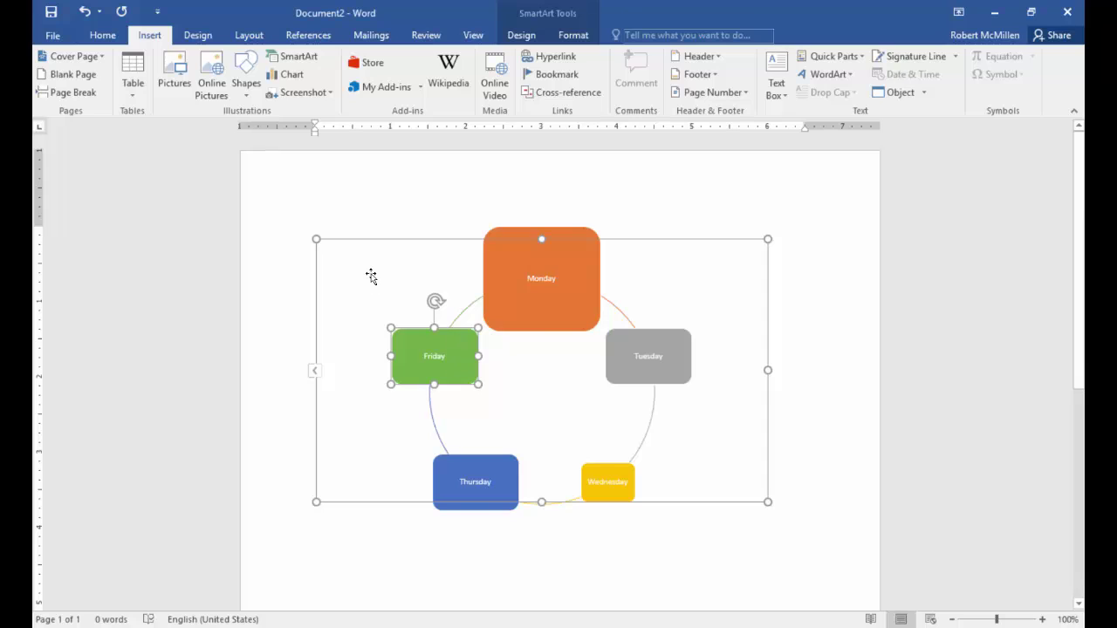
# Step: Fill the Friday shape with a darker shade of the green theme color
pyautogui.rightClick(457, 342)
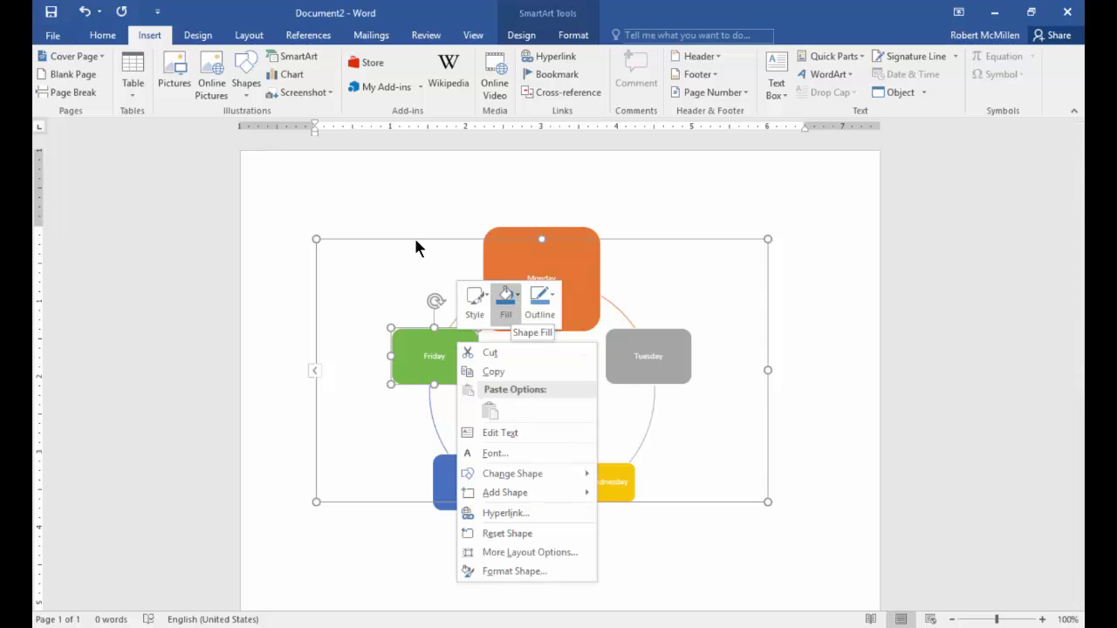
pyautogui.click(507, 301)
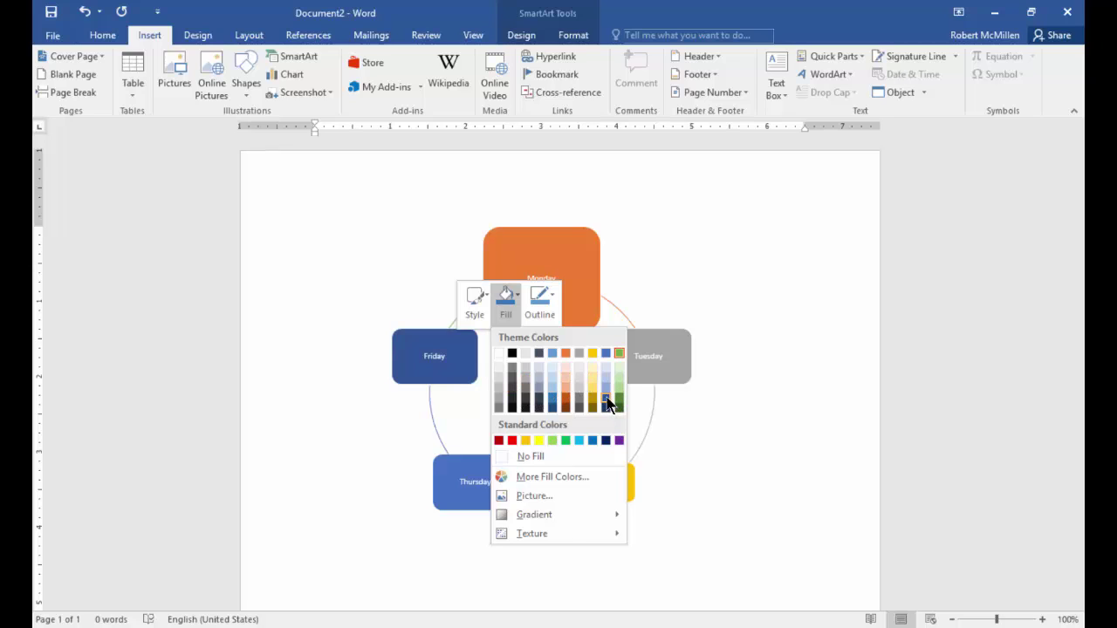
pyautogui.click(619, 402)
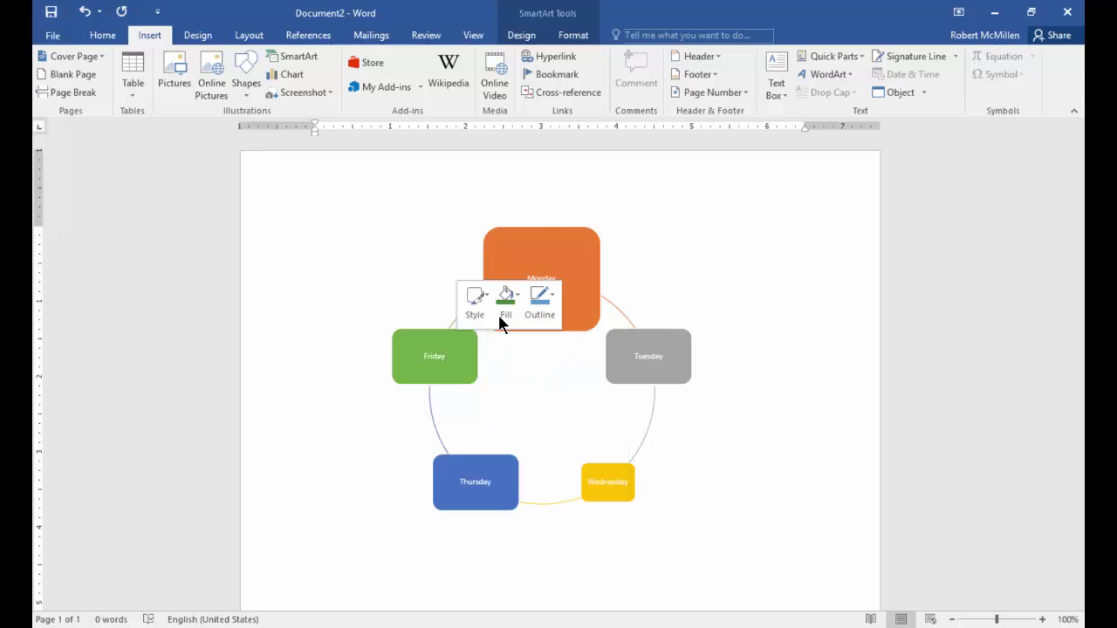
pyautogui.click(518, 375)
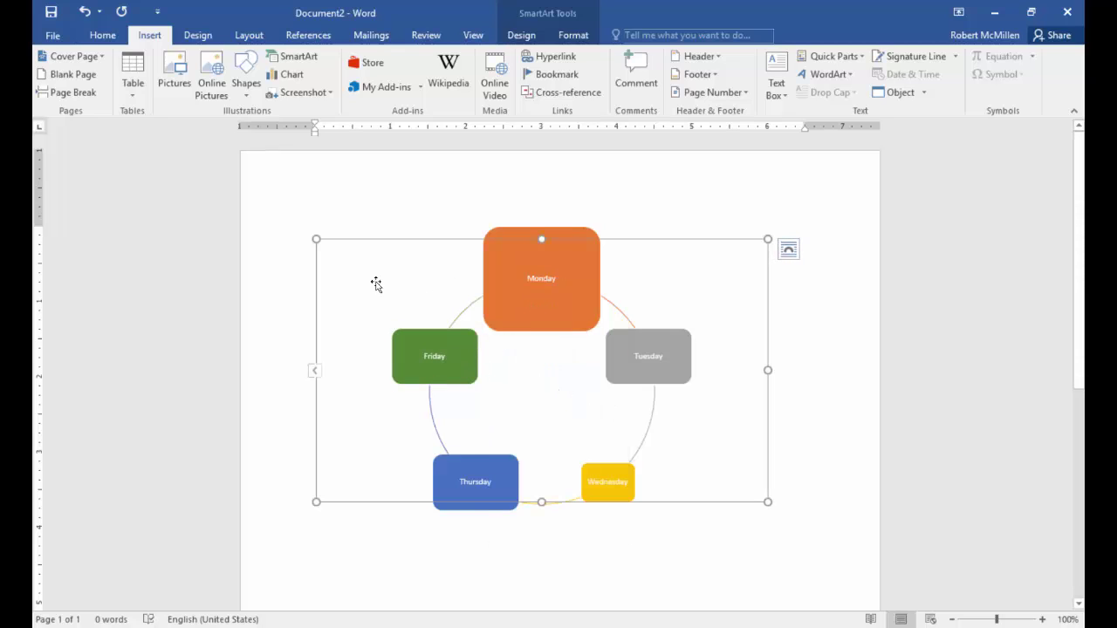
# Step: Give the Friday shape a 6 pt outline in the standard light blue color
pyautogui.rightClick(469, 352)
pyautogui.click(556, 310)
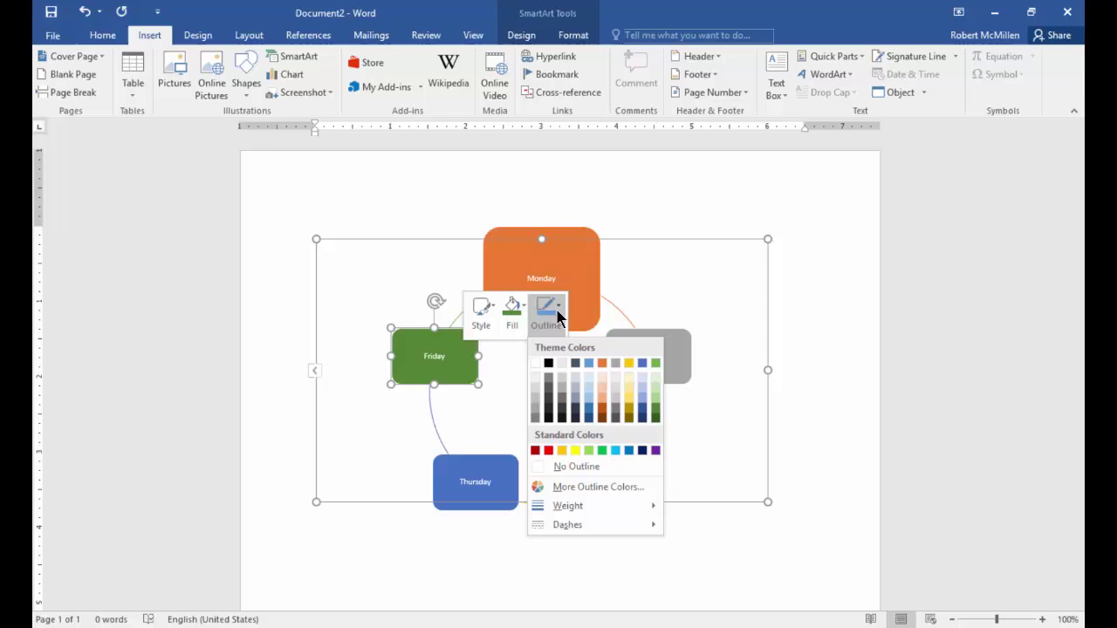
pyautogui.moveTo(579, 502)
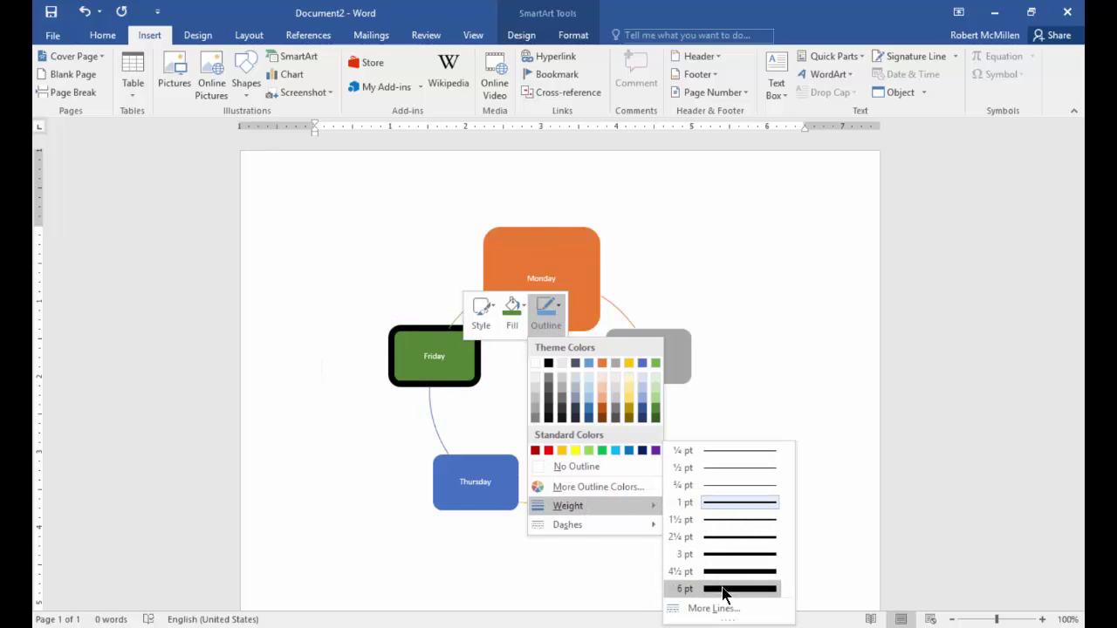
pyautogui.click(545, 311)
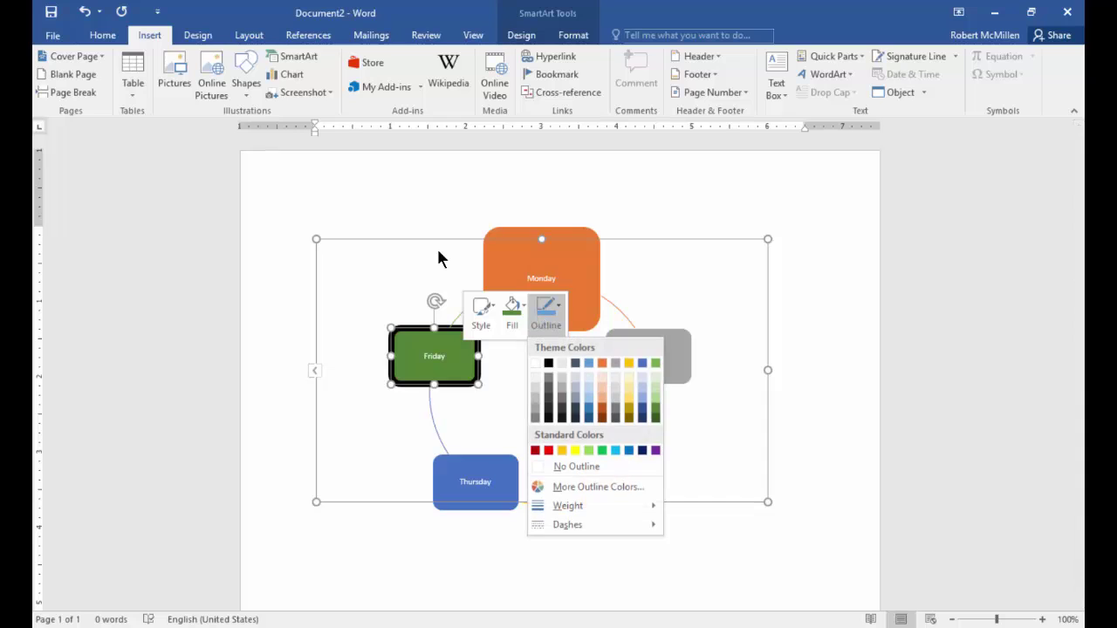
pyautogui.click(502, 358)
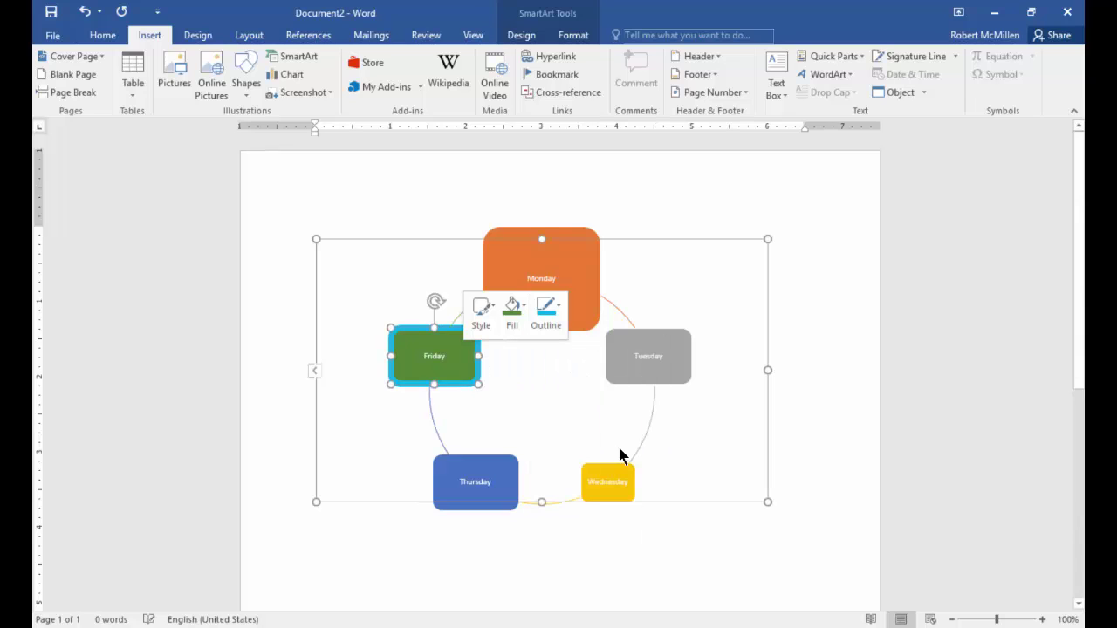
# Step: Apply the light orange theme style with black text to the Friday shape
pyautogui.click(480, 310)
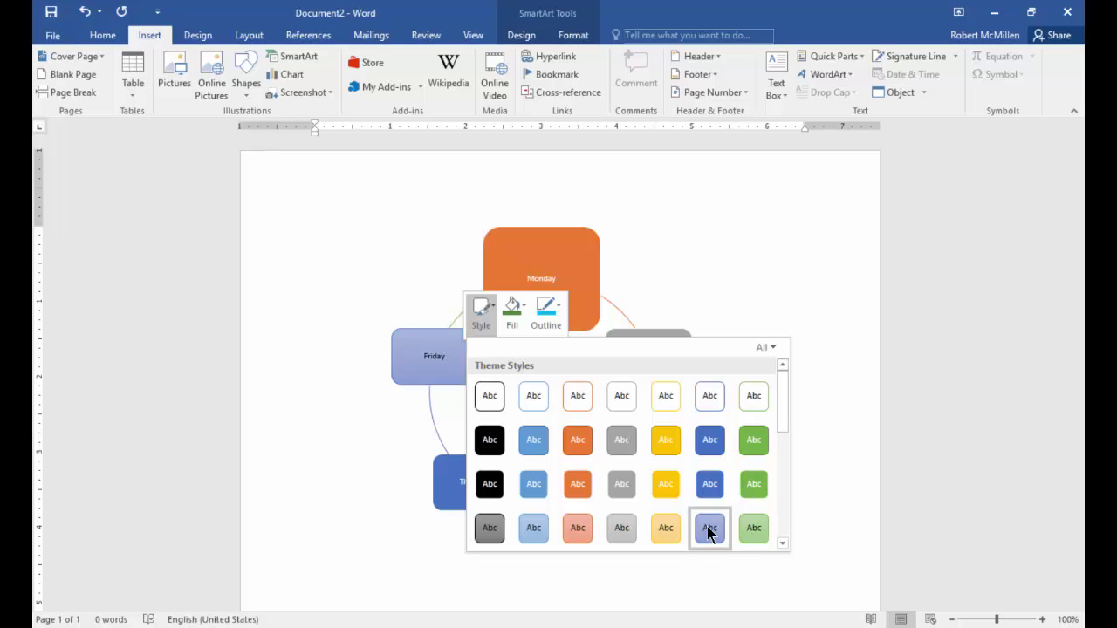
pyautogui.click(578, 528)
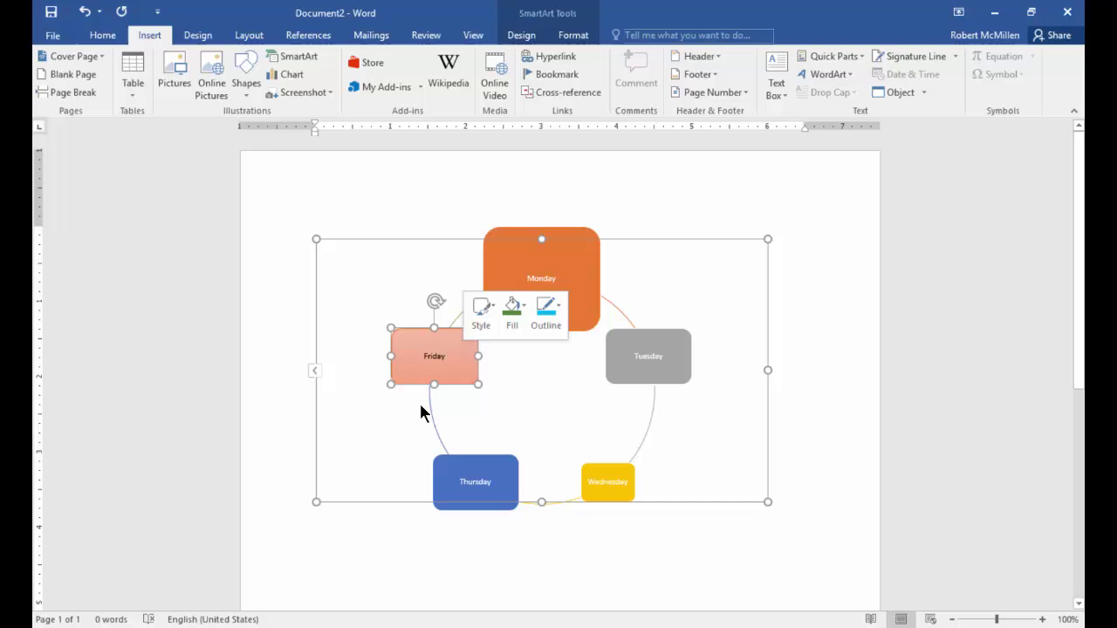
pyautogui.click(437, 362)
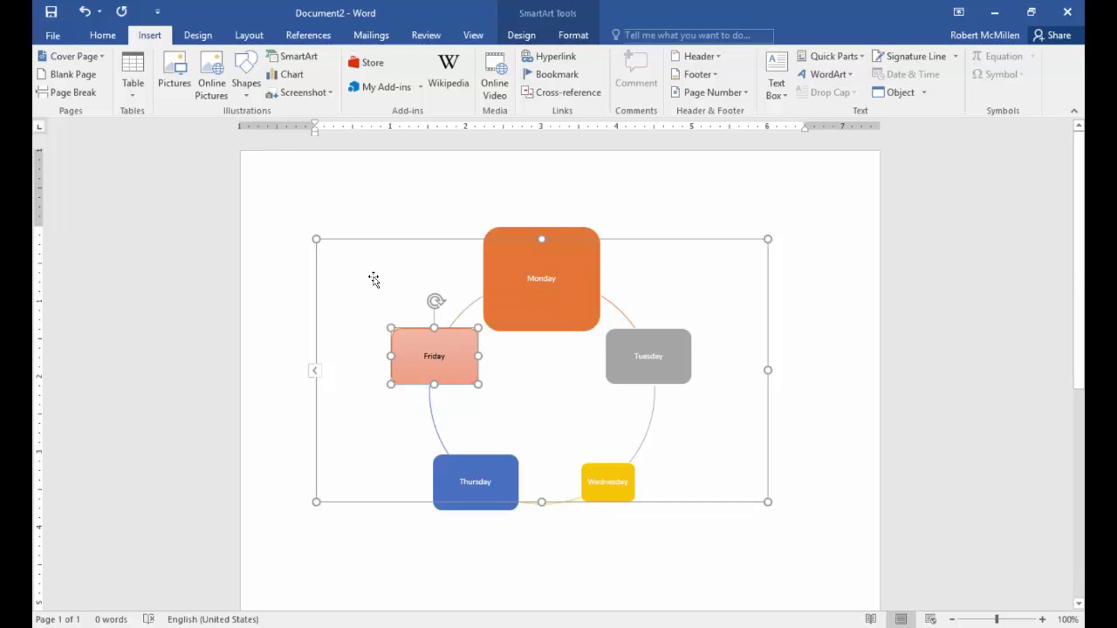
# Step: Change the Friday shape to a down block arrow and rotate it 180 degrees to point upward
pyautogui.hotkey('shift', 'F10')
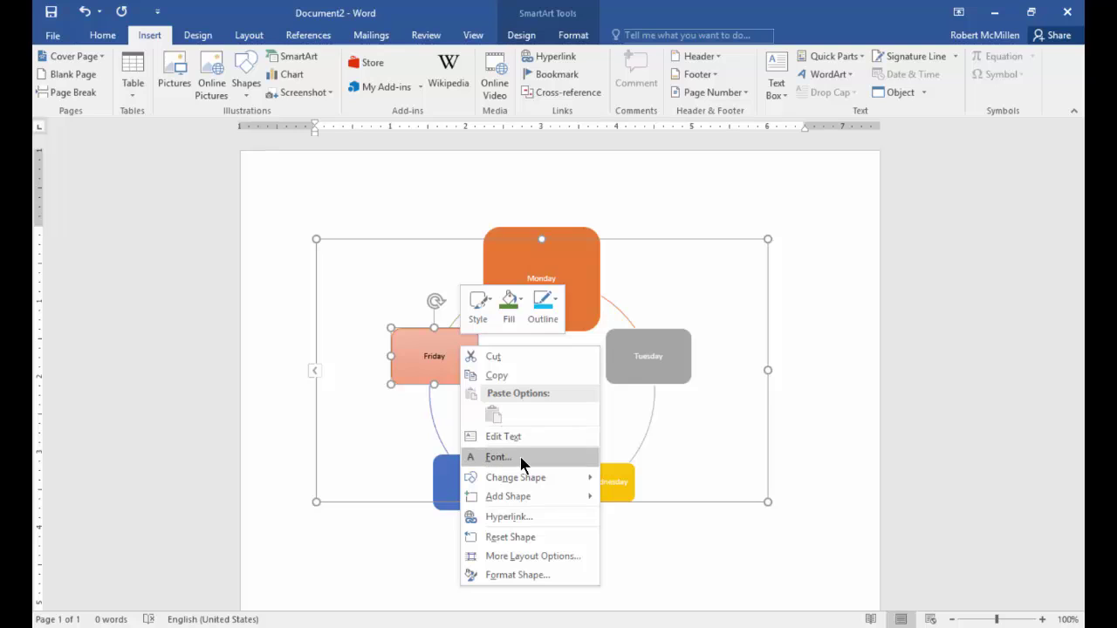
pyautogui.moveTo(539, 483)
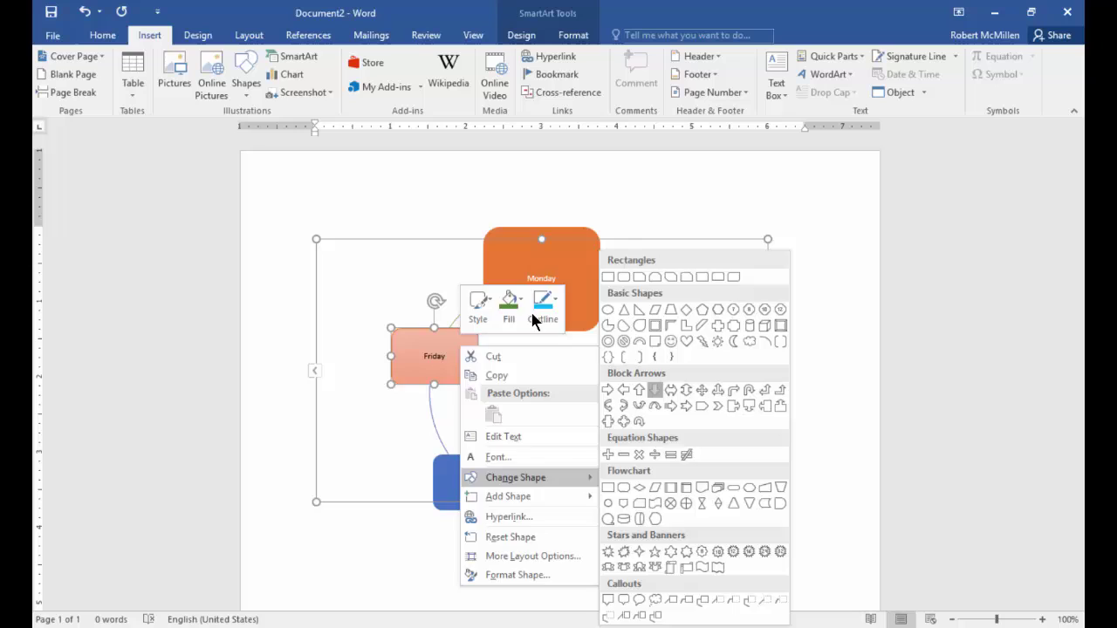
pyautogui.press('Return')
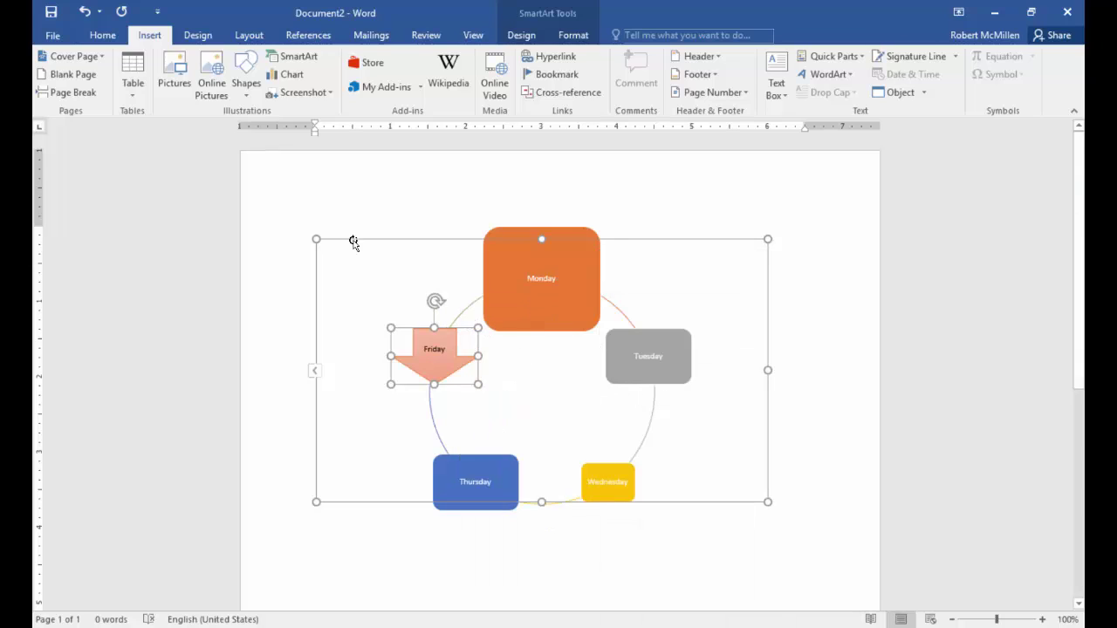
pyautogui.moveTo(435, 301); pyautogui.dragTo(432, 407)
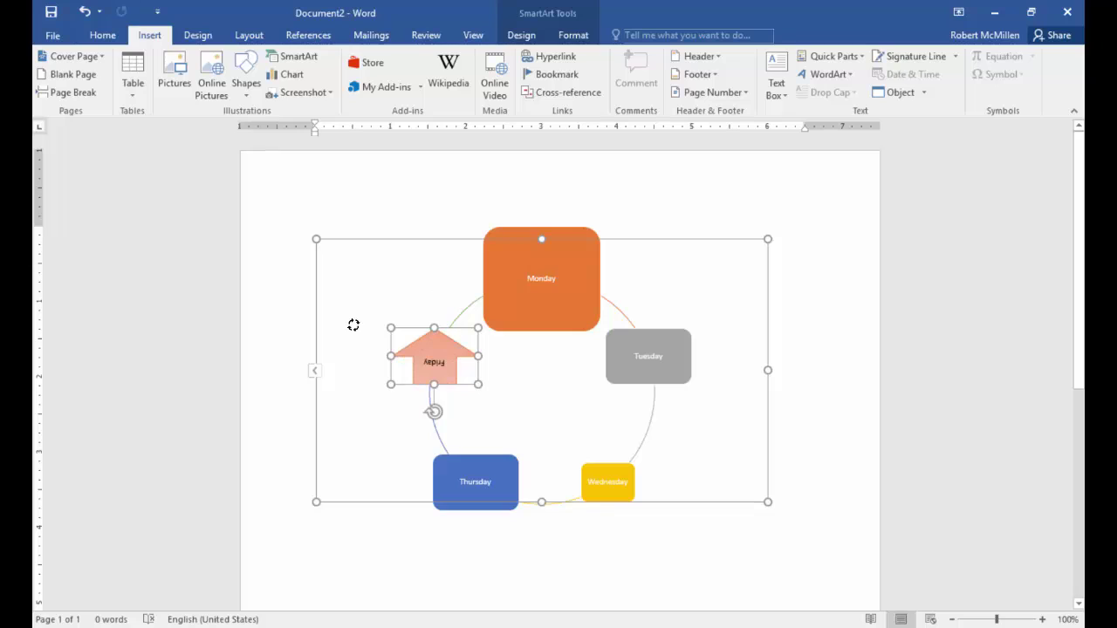
pyautogui.click(416, 293)
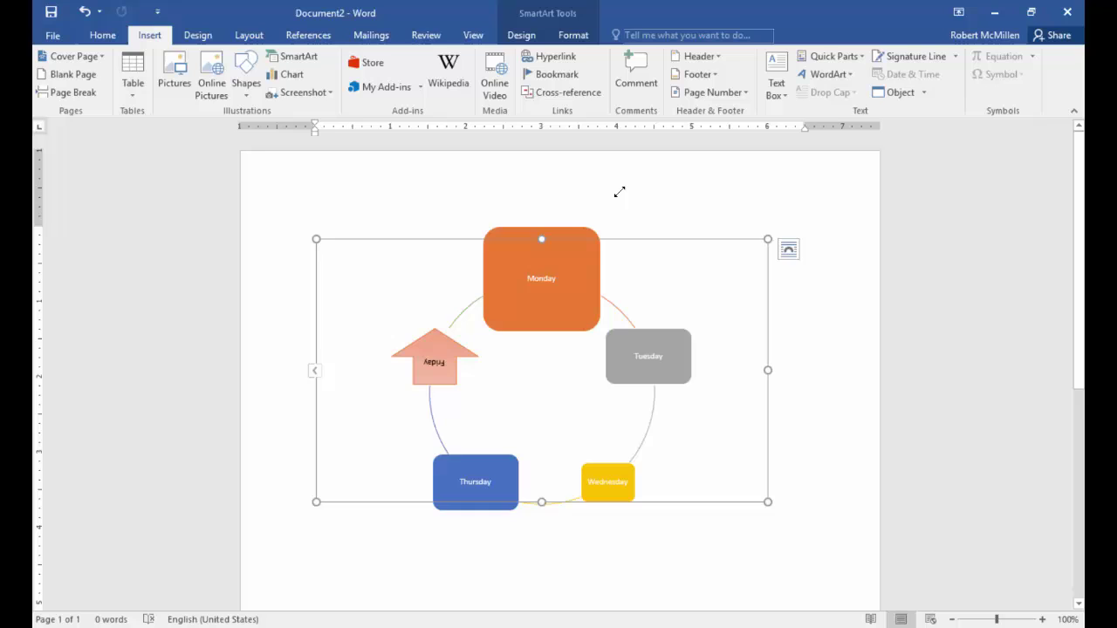
# Step: Enlarge the whole cycle graphic proportionally until its frame nearly spans the width between the page margins
pyautogui.moveTo(767, 239); pyautogui.dragTo(843, 193)
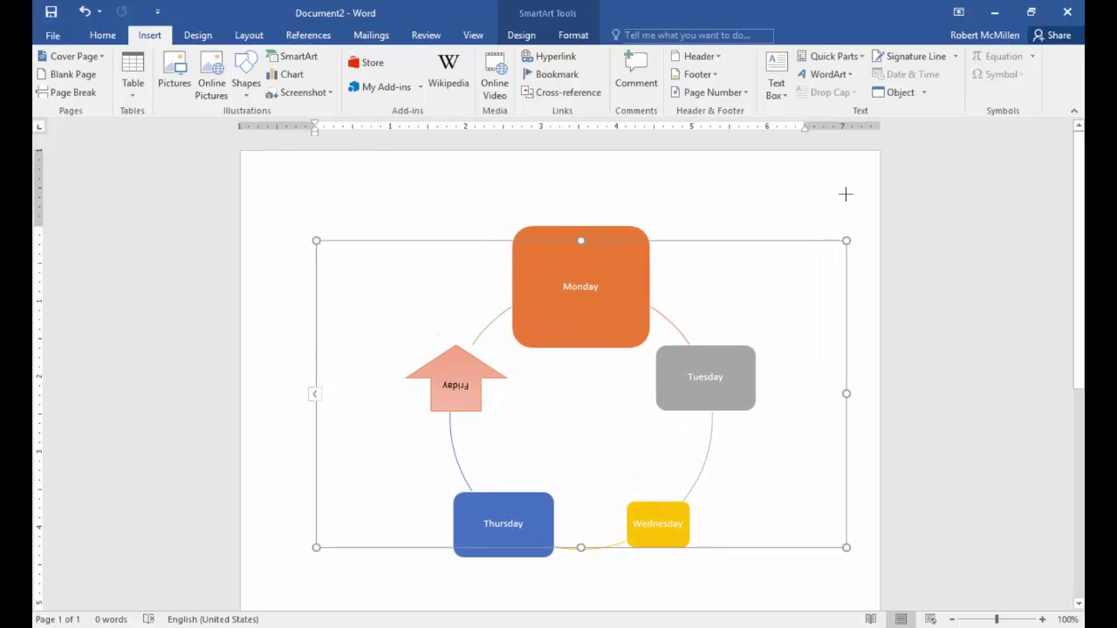
pyautogui.moveTo(259, 191); pyautogui.dragTo(269, 219)
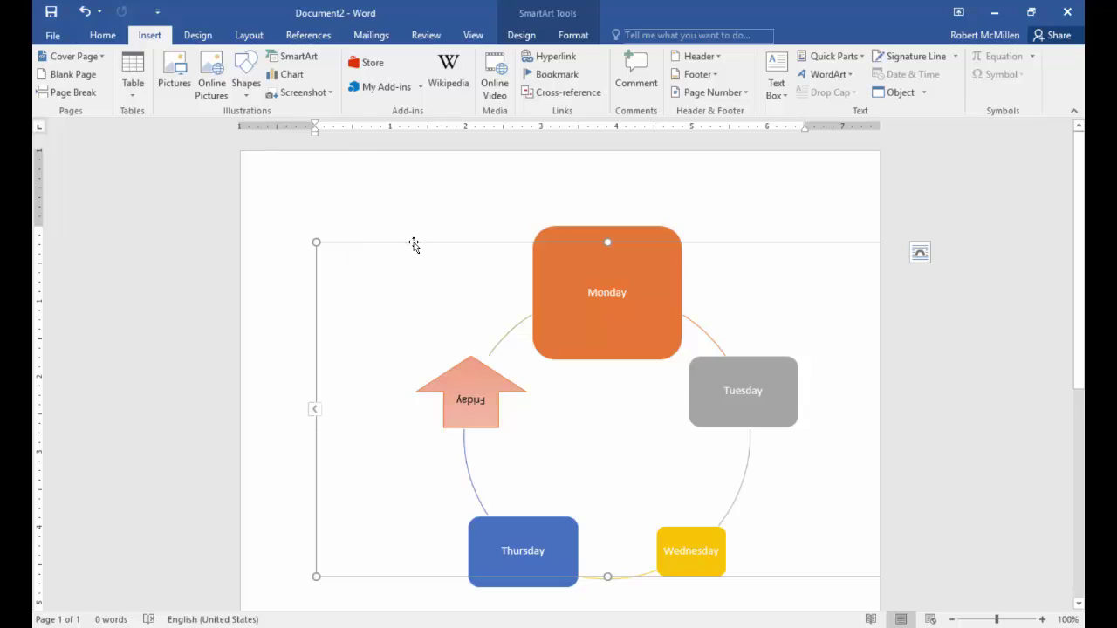
pyautogui.moveTo(414, 245); pyautogui.dragTo(274, 162)
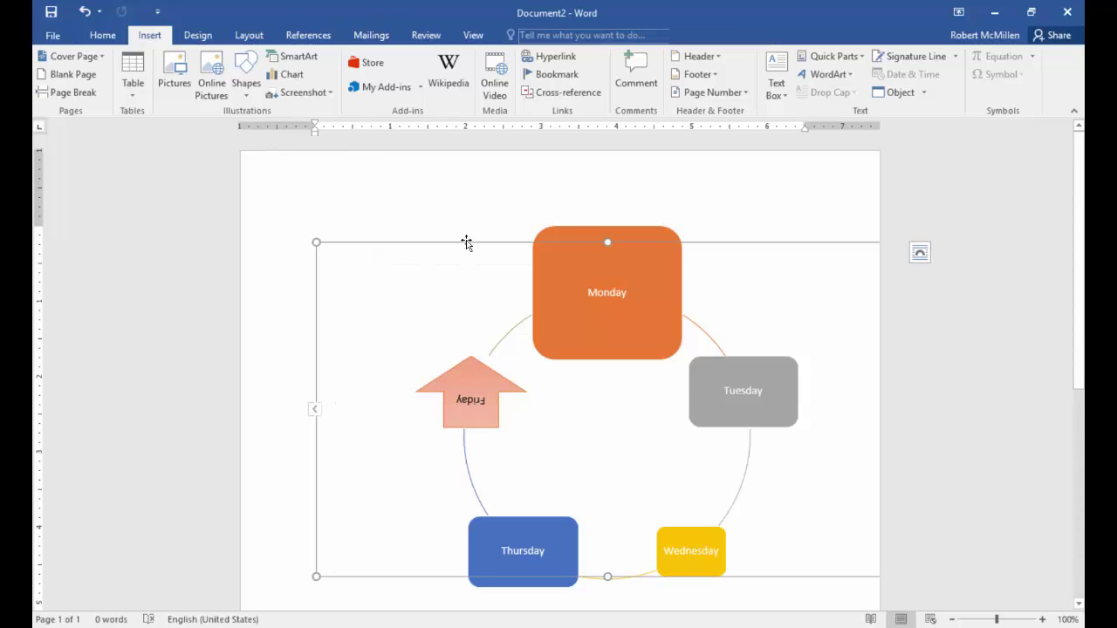
pyautogui.moveTo(451, 244); pyautogui.dragTo(424, 254)
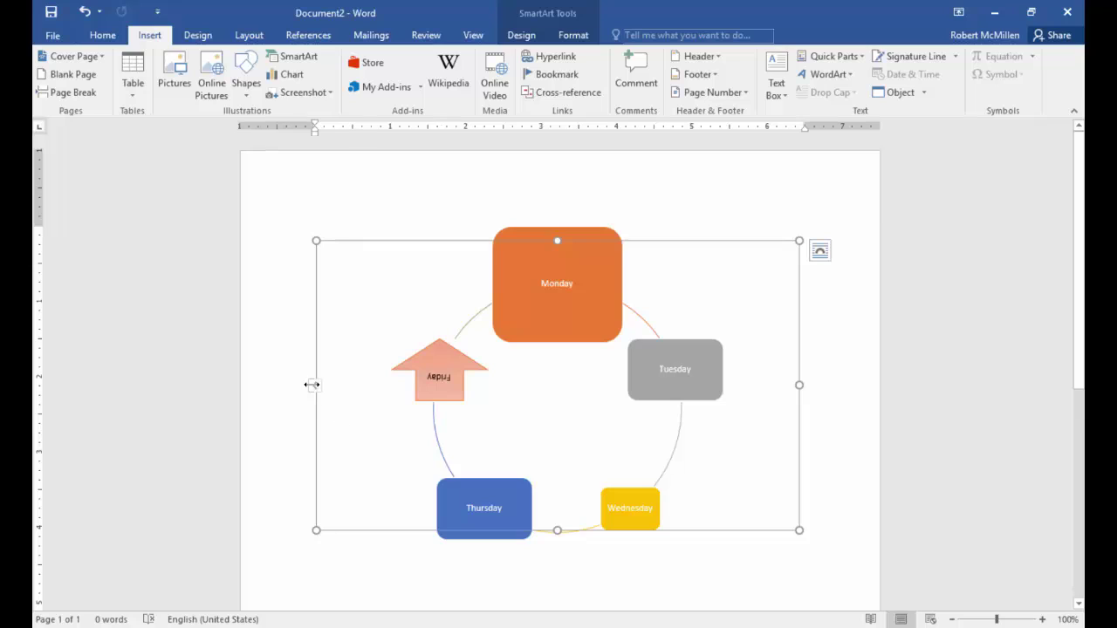
# Step: Relabel the Friday arrow as Saturday and rotate it to point toward the centre of the cycle
pyautogui.hotkey('ctrl', 'shift', 'F2')
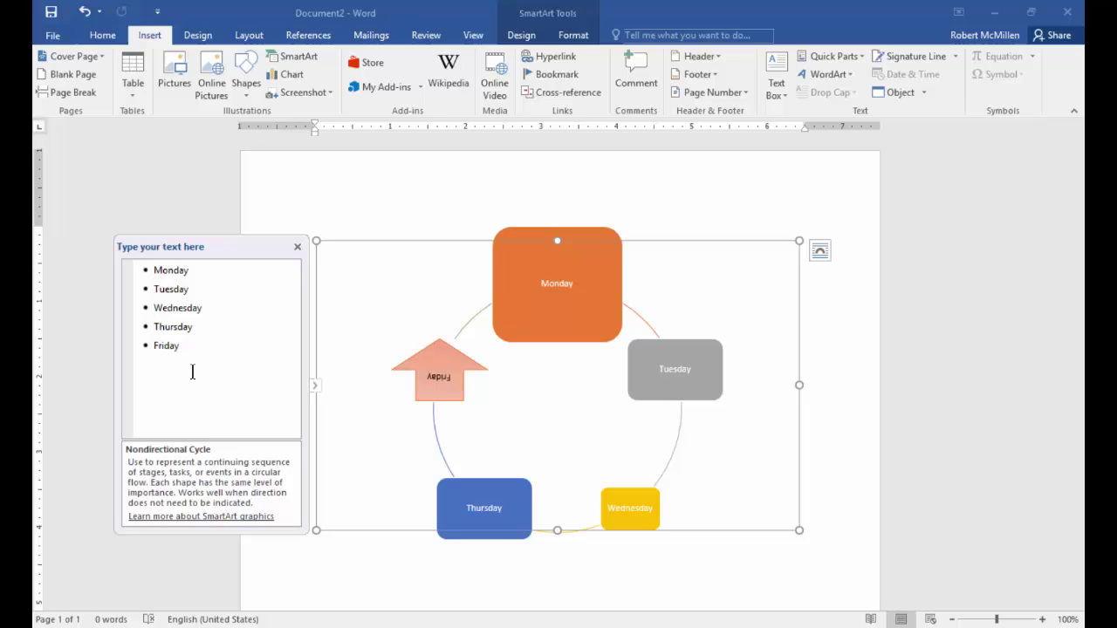
pyautogui.click(196, 278)
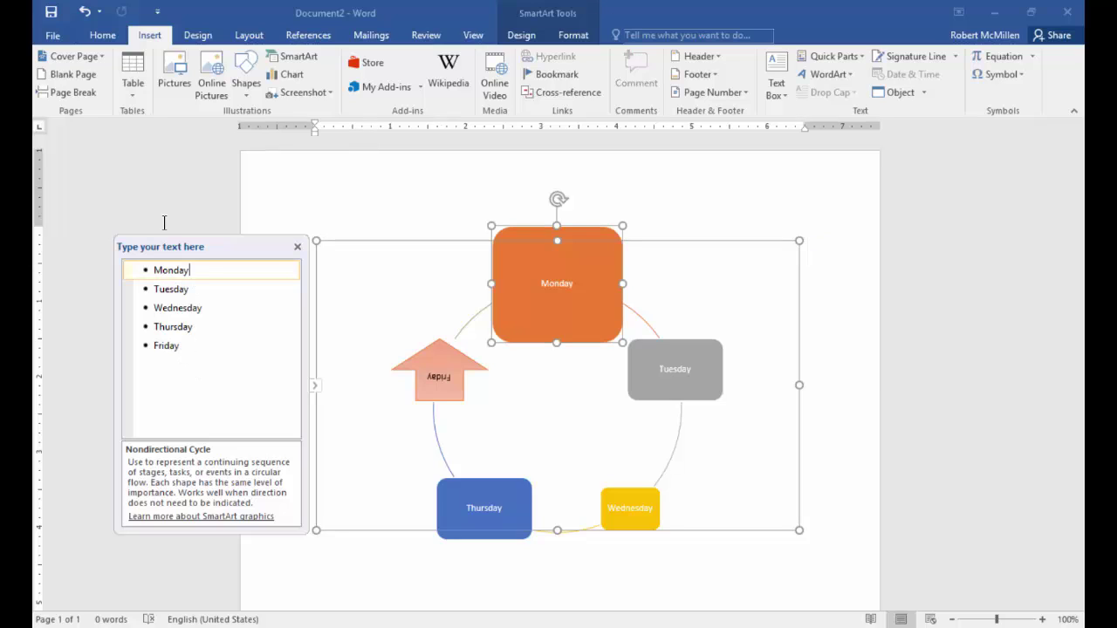
pyautogui.click(195, 360)
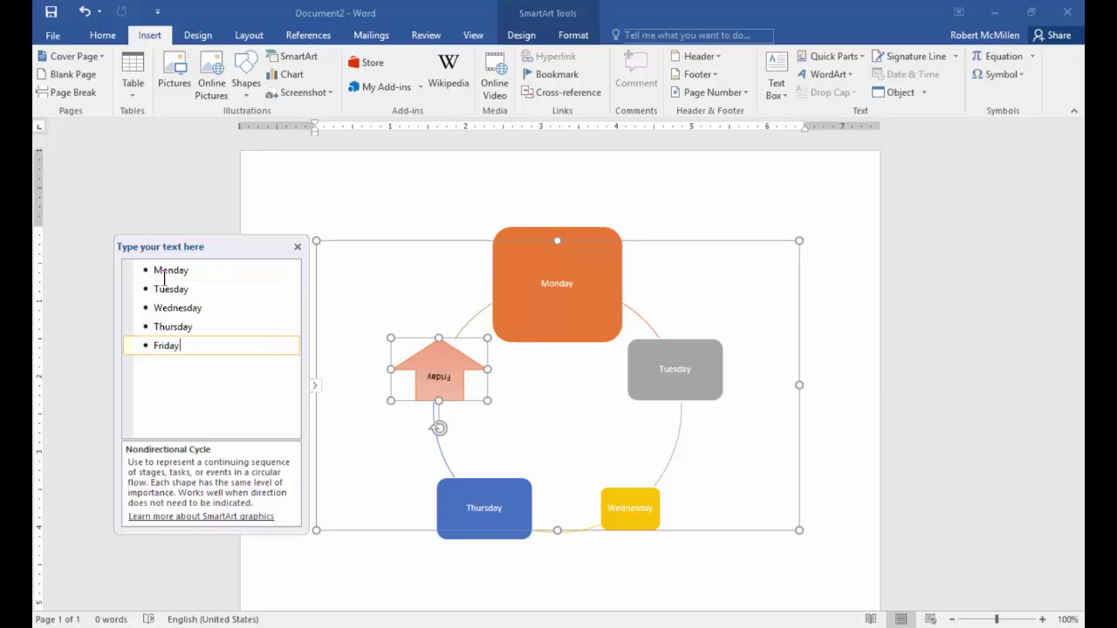
pyautogui.doubleClick(165, 347)
pyautogui.write('Sat')
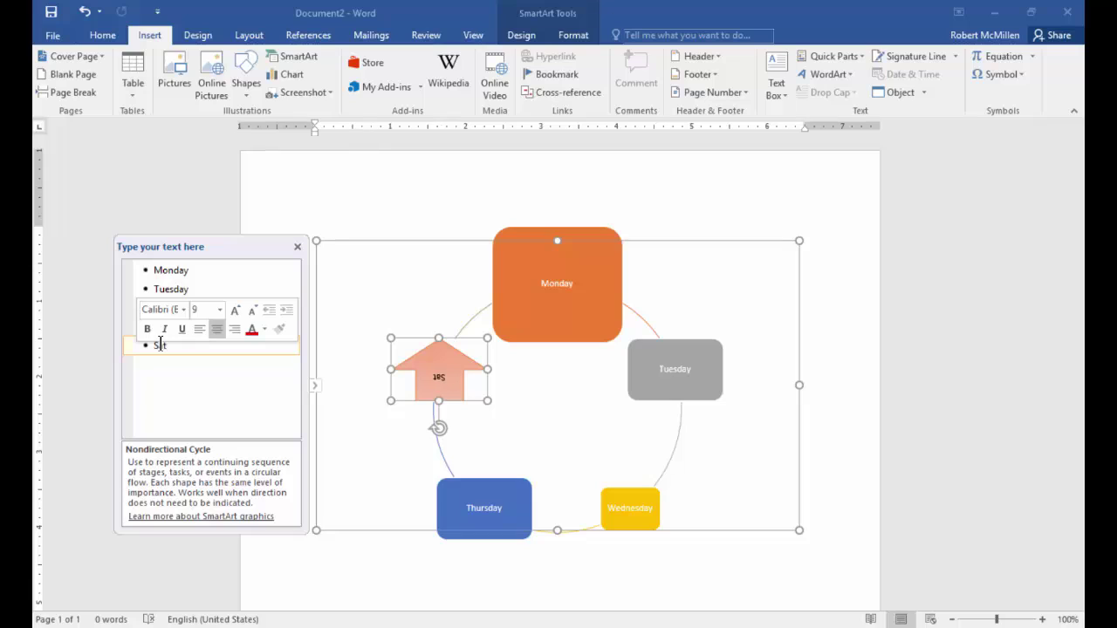
pyautogui.write('urday')
pyautogui.click(297, 247)
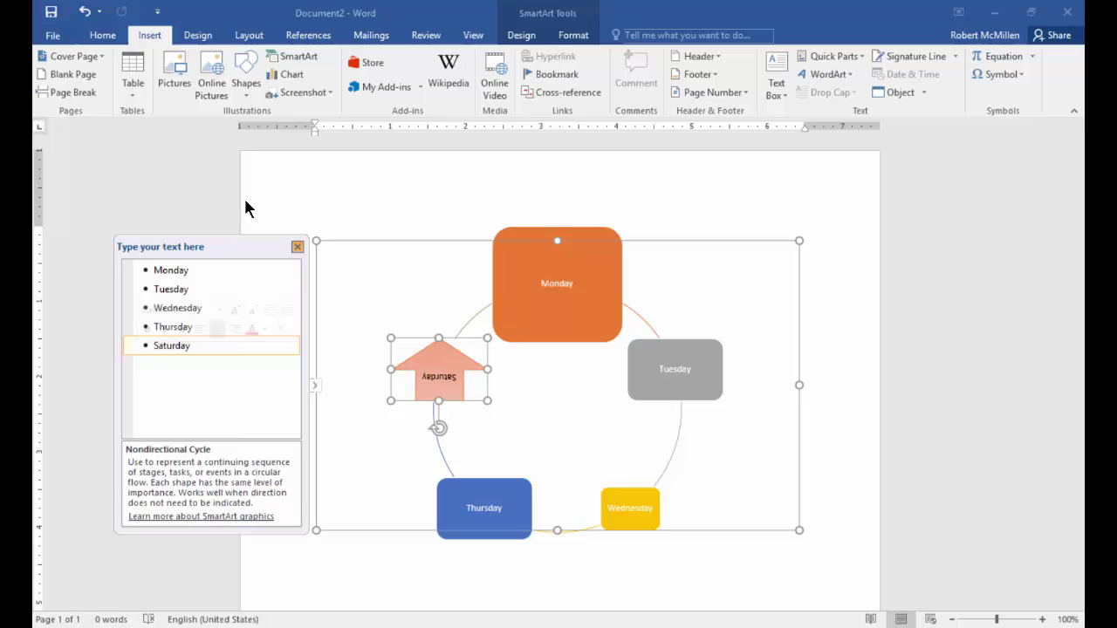
pyautogui.moveTo(355, 343); pyautogui.dragTo(379, 373)
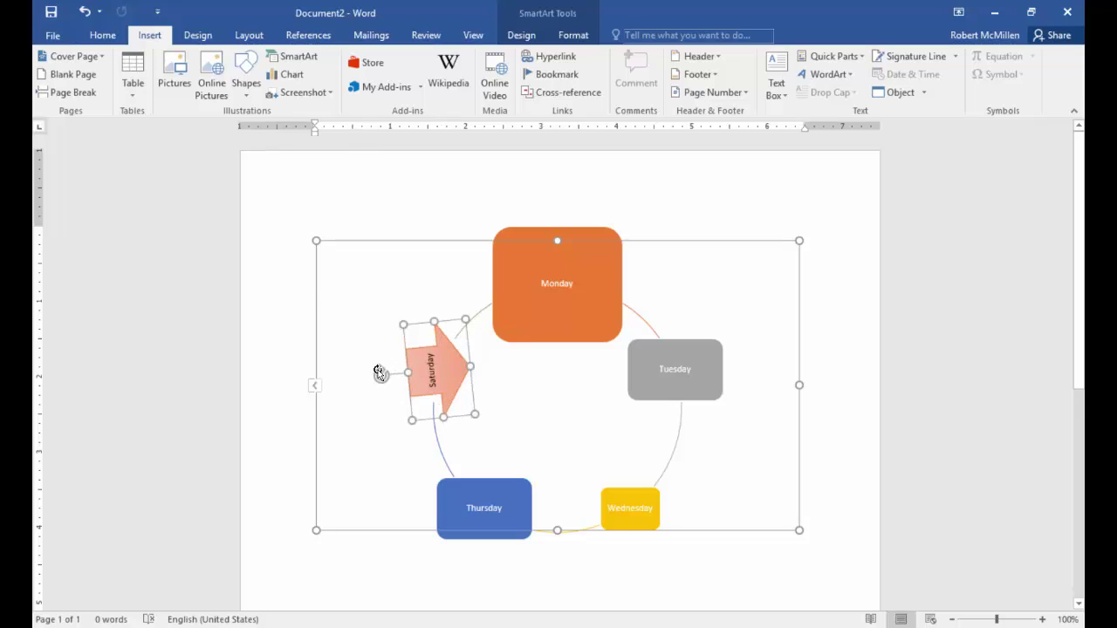
pyautogui.click(415, 295)
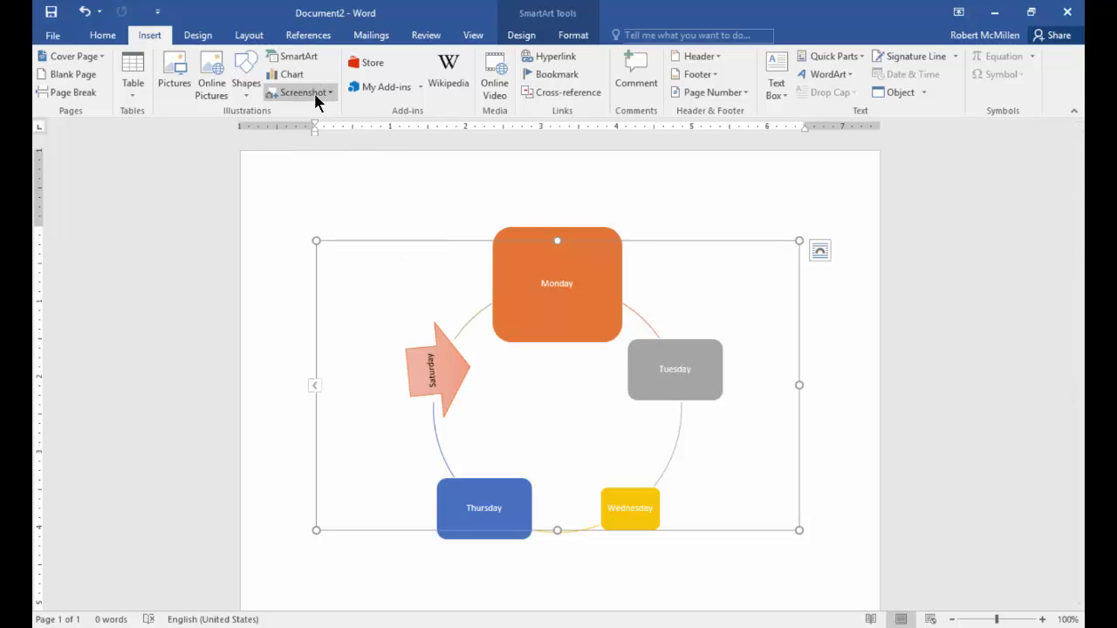
# Step: Look through the Office.com, Picture and Pyramid categories of SmartArt layouts without inserting another graphic, and deselect the cycle graphic
pyautogui.click(295, 56)
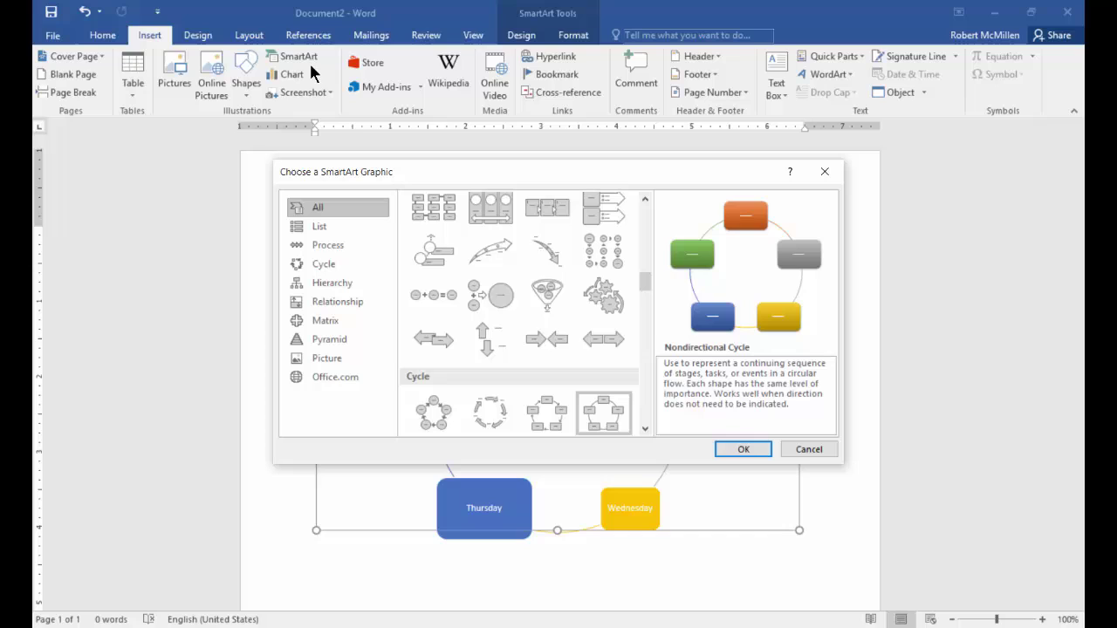
pyautogui.click(367, 381)
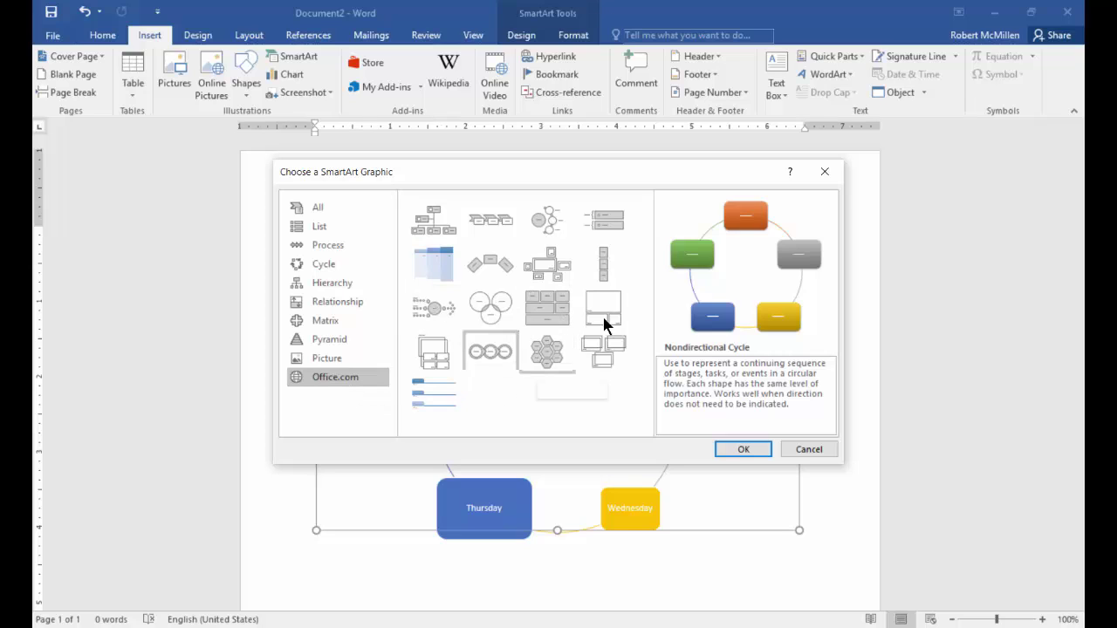
pyautogui.click(323, 357)
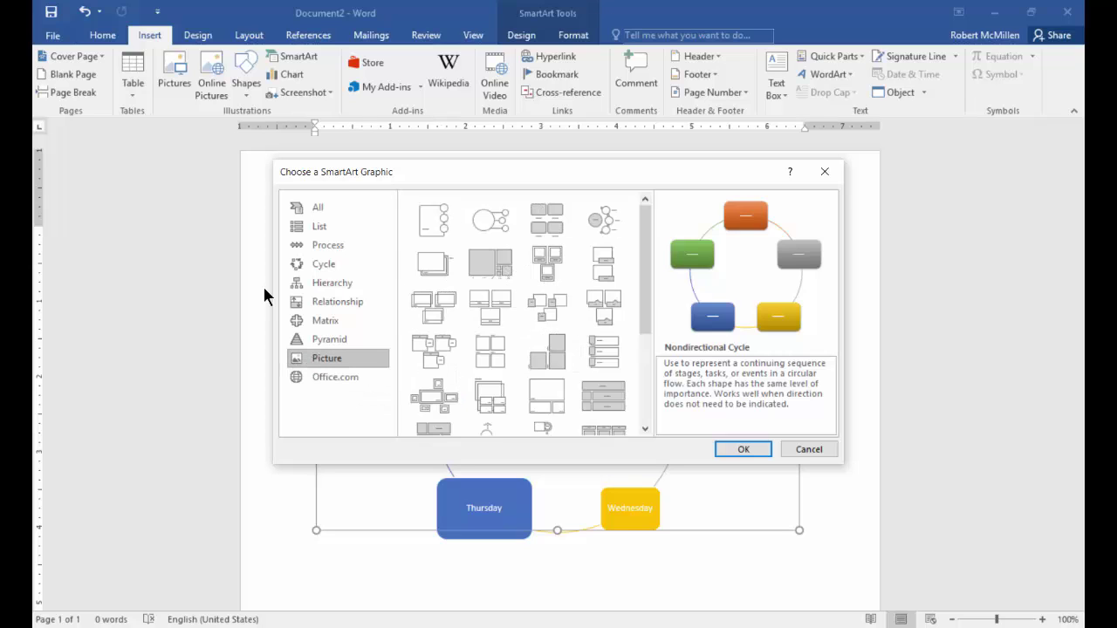
pyautogui.click(330, 339)
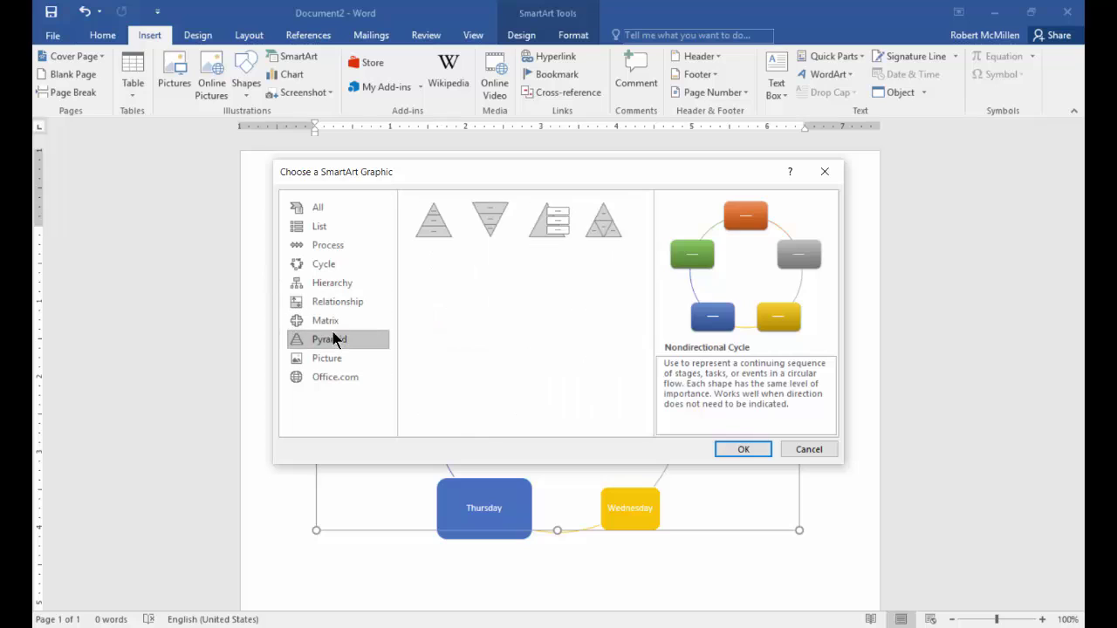
pyautogui.click(744, 449)
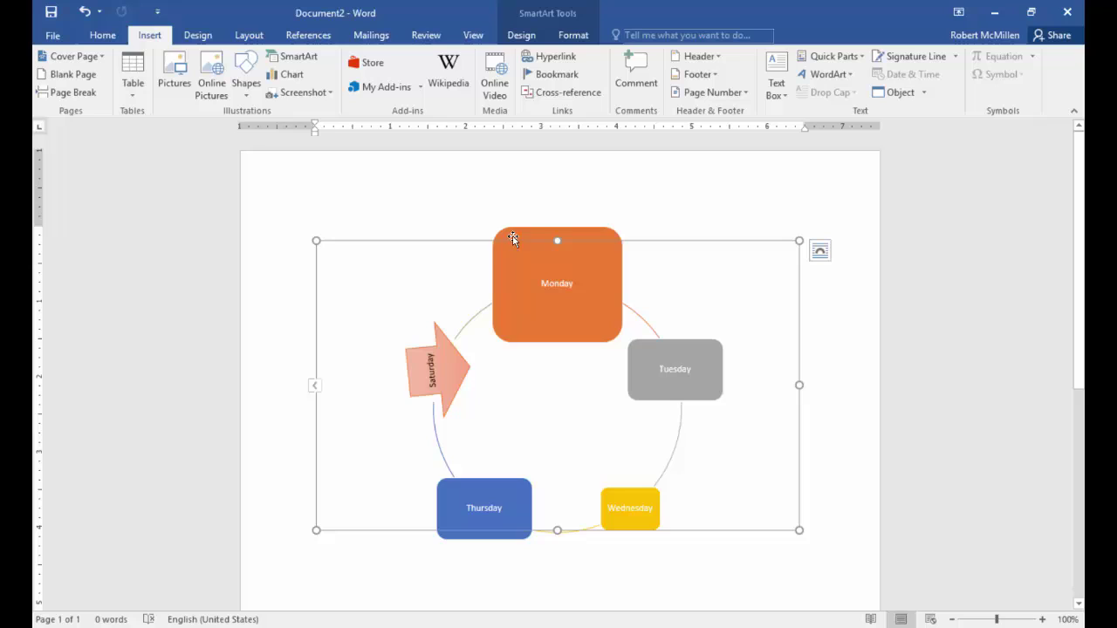
pyautogui.click(848, 338)
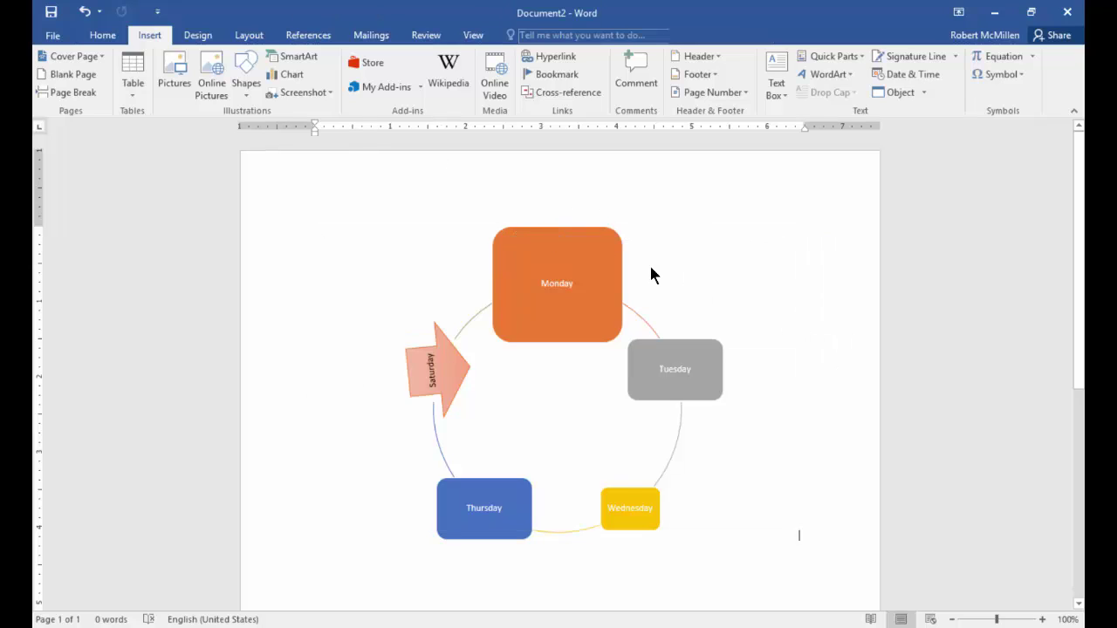